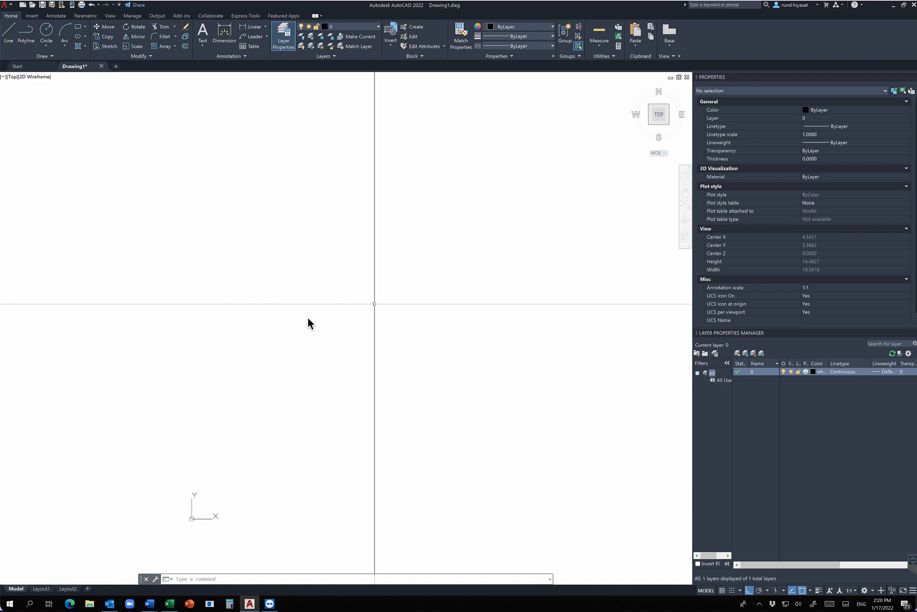
# - Start a line in the empty drawing with a horizontal first segment about 8.14 units long, running to the right
pyautogui.write('L')
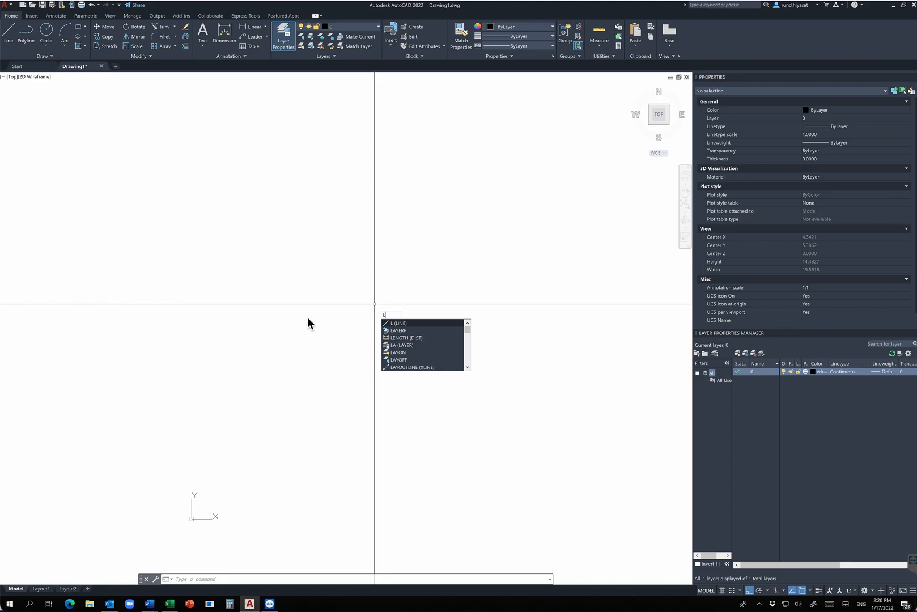
pyautogui.press('Return')
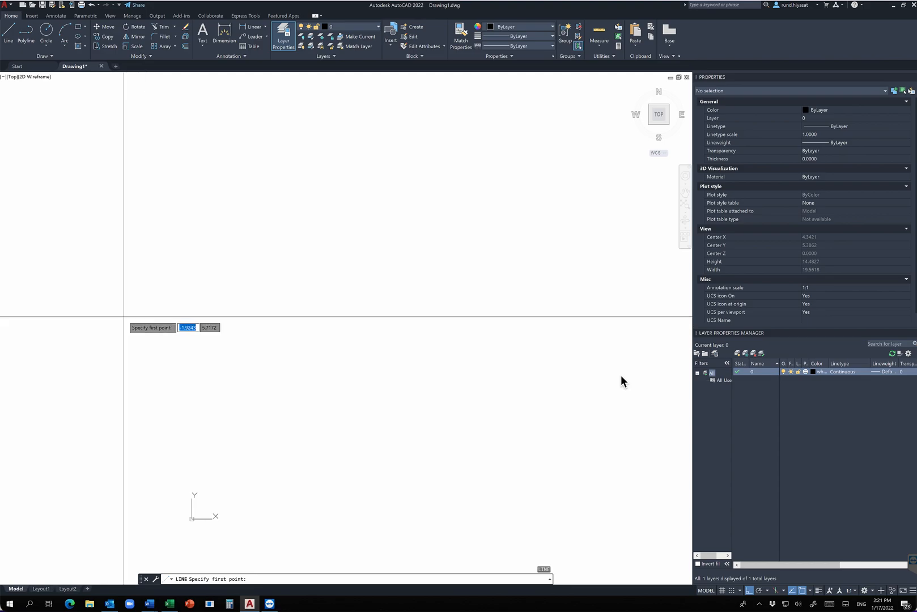
pyautogui.click(124, 317)
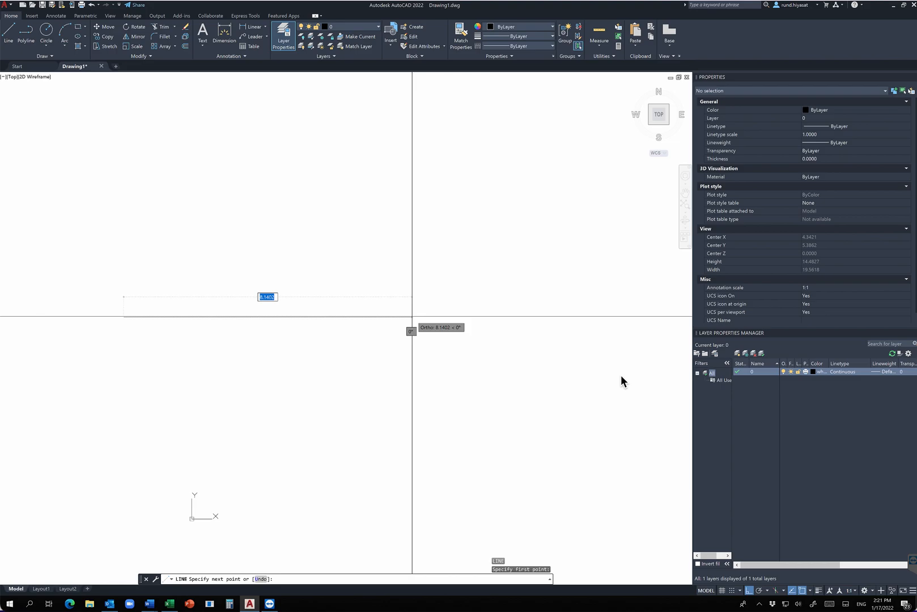
pyautogui.click(412, 316)
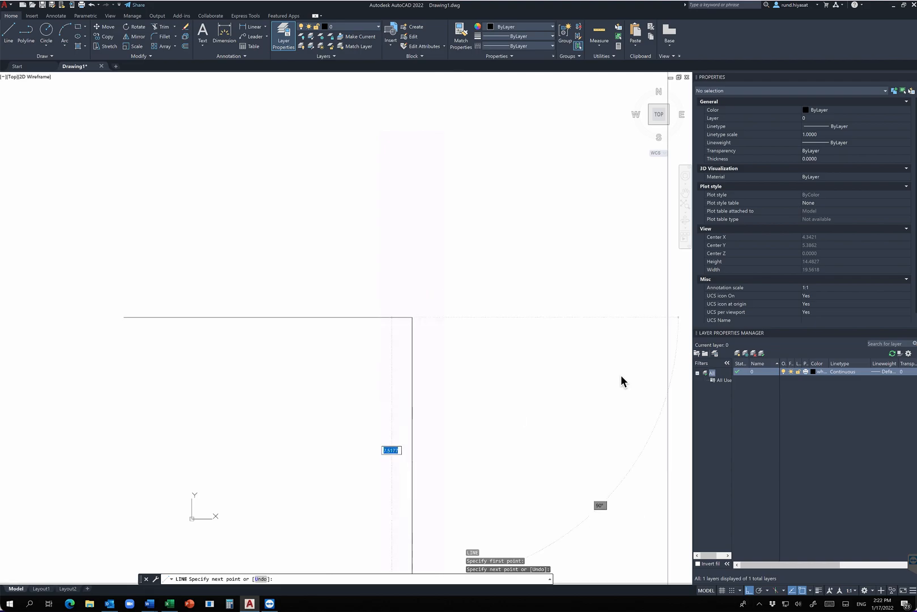
# - Turn ortho mode off and back on while the line's second segment is pending
pyautogui.press('F8')
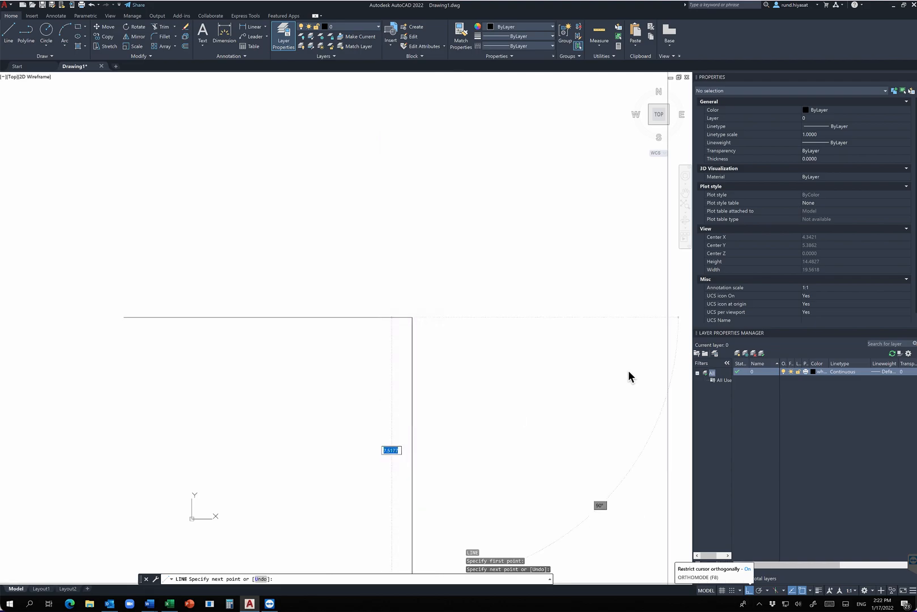
pyautogui.click(751, 592)
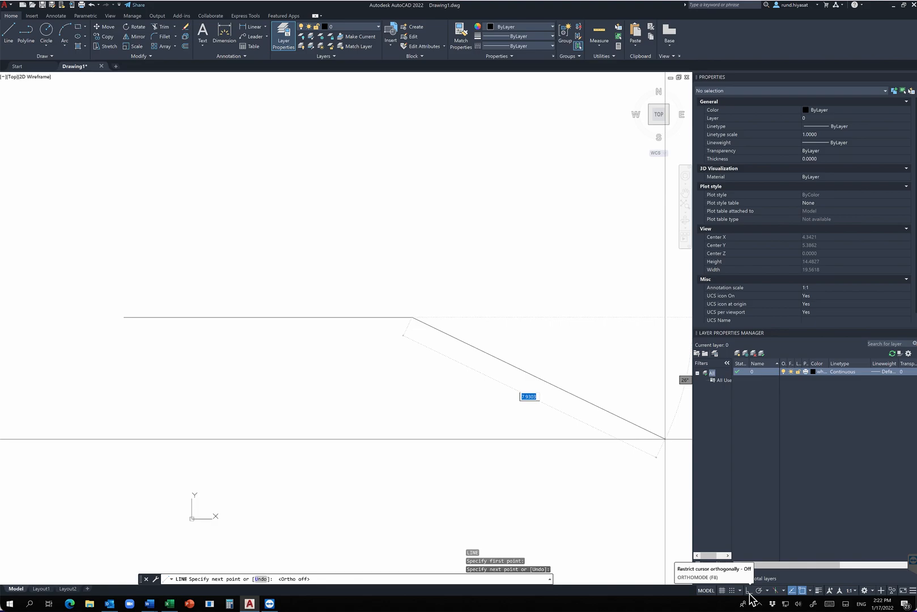
pyautogui.click(749, 592)
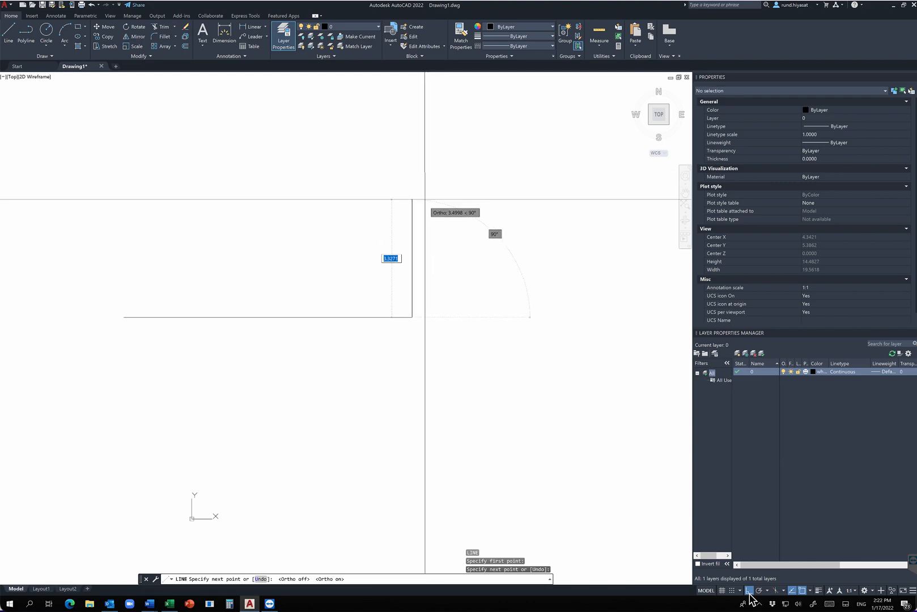
# - Continue the line with a 5-unit segment straight up and a 10-unit segment to the right
pyautogui.moveTo(418, 242); pyautogui.dragTo(424, 381, button='middle')
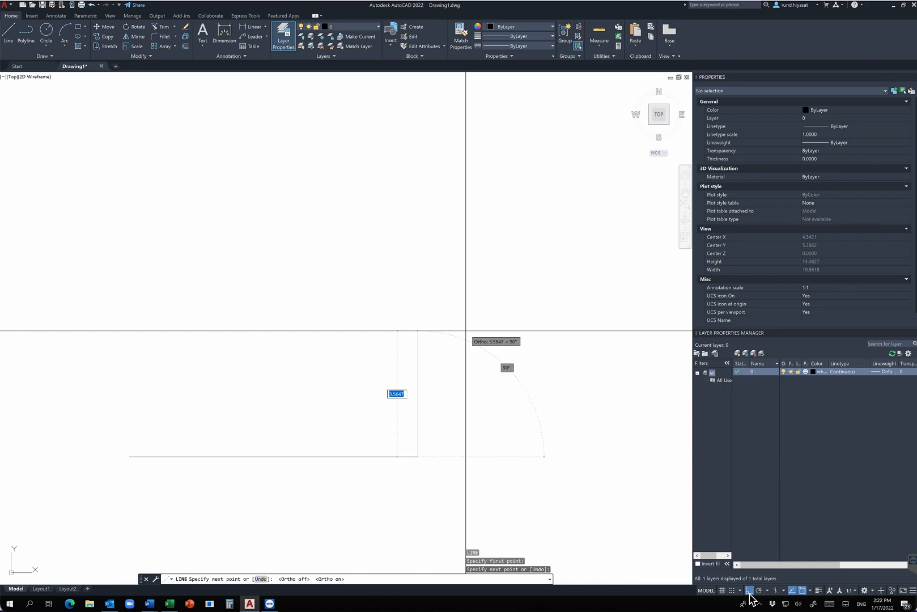
pyautogui.write('5')
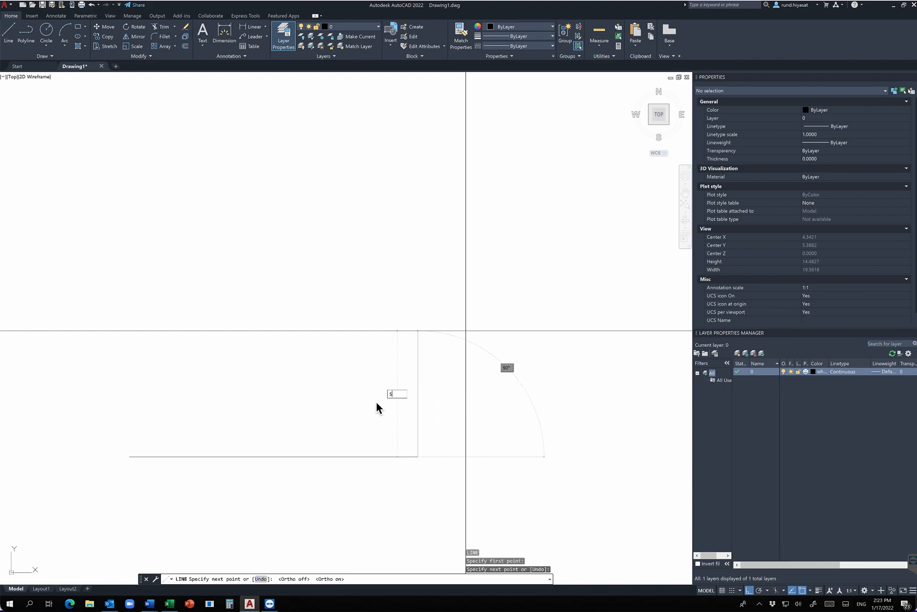
pyautogui.press('Return')
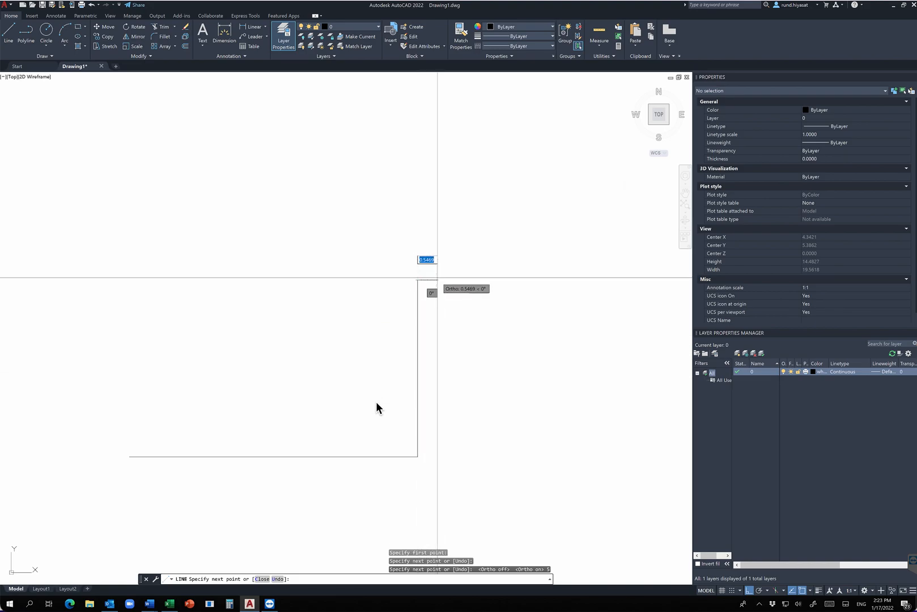
pyautogui.scroll(-1, 573, 310)
pyautogui.moveTo(572, 310); pyautogui.dragTo(348, 339, button='middle')
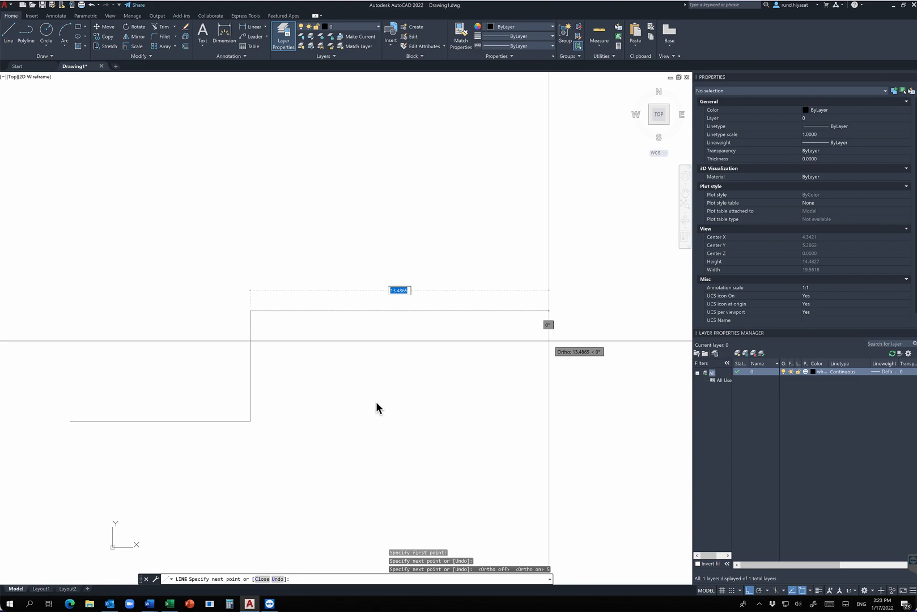
pyautogui.write('10')
pyautogui.press('Return')
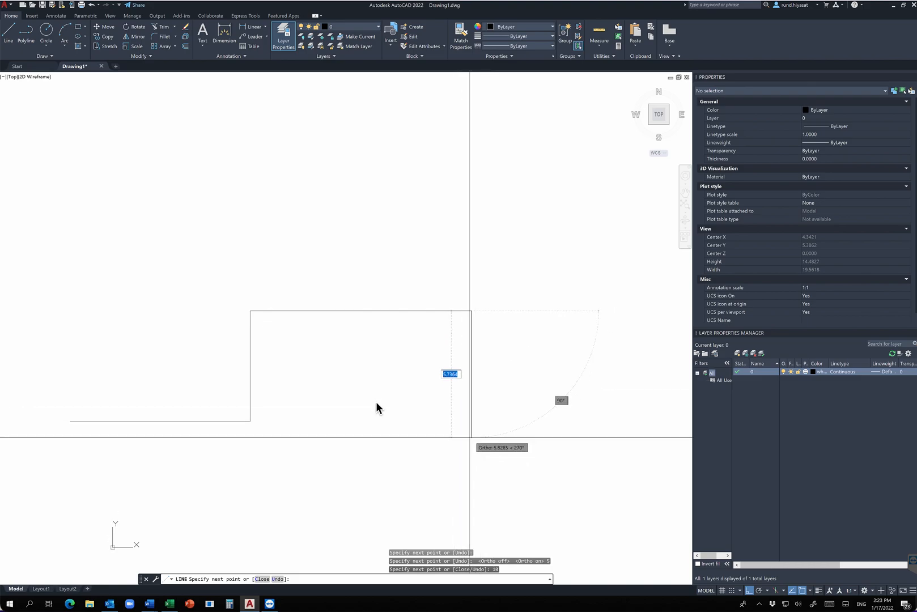
# - Add a 5-unit segment straight down and complete the rectangle at its lower-left endpoint, ending the line
pyautogui.write('5')
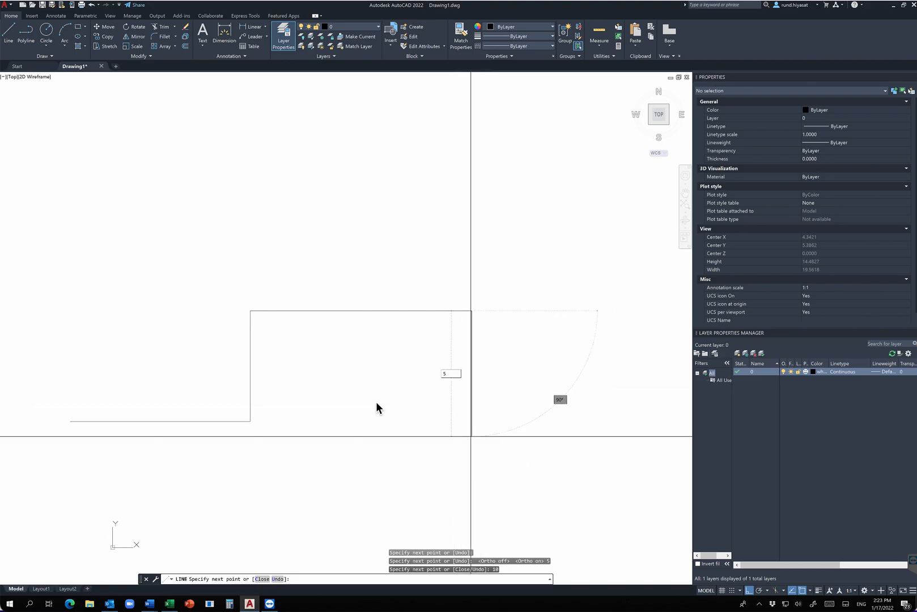
pyautogui.press('Return')
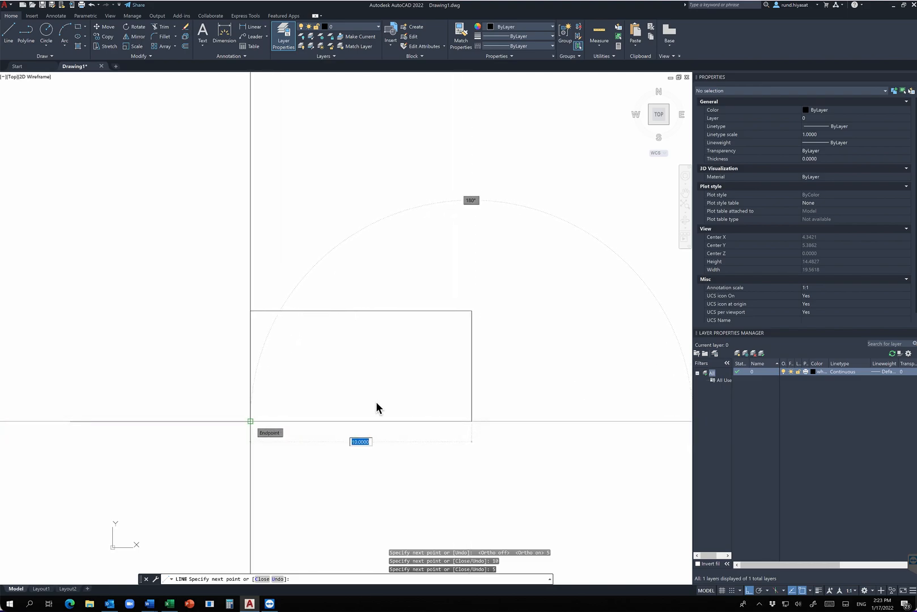
pyautogui.click(251, 421)
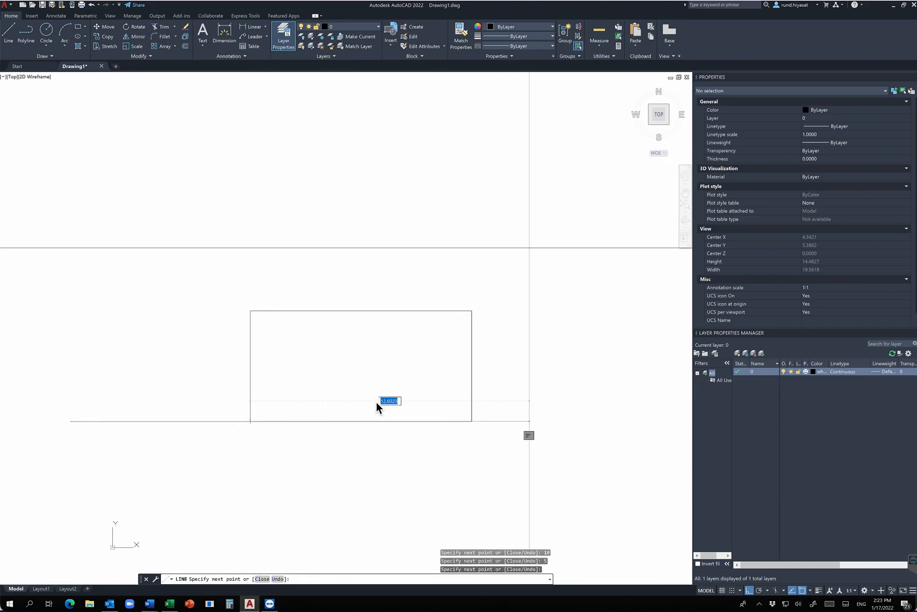
pyautogui.scroll(-3, 248, 456)
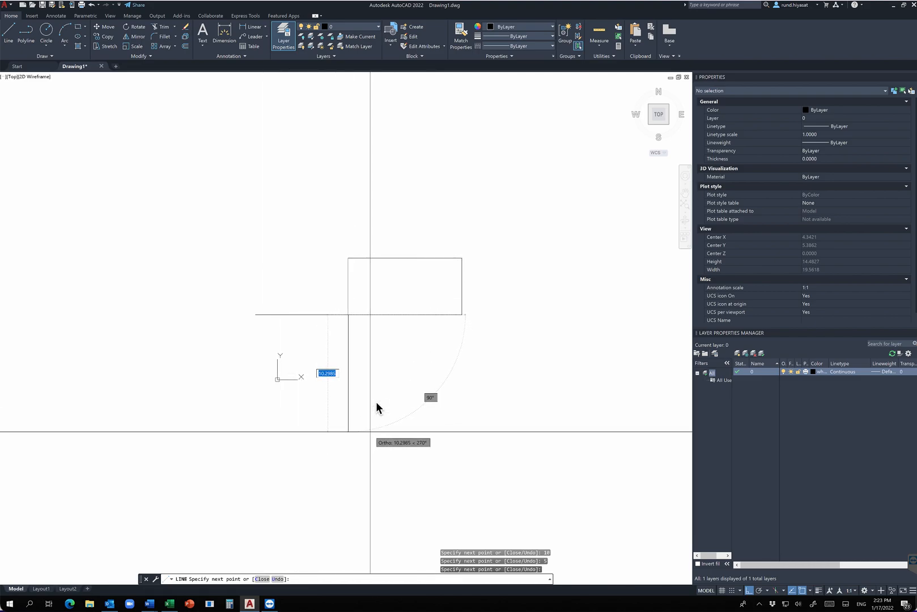
pyautogui.press('Return')
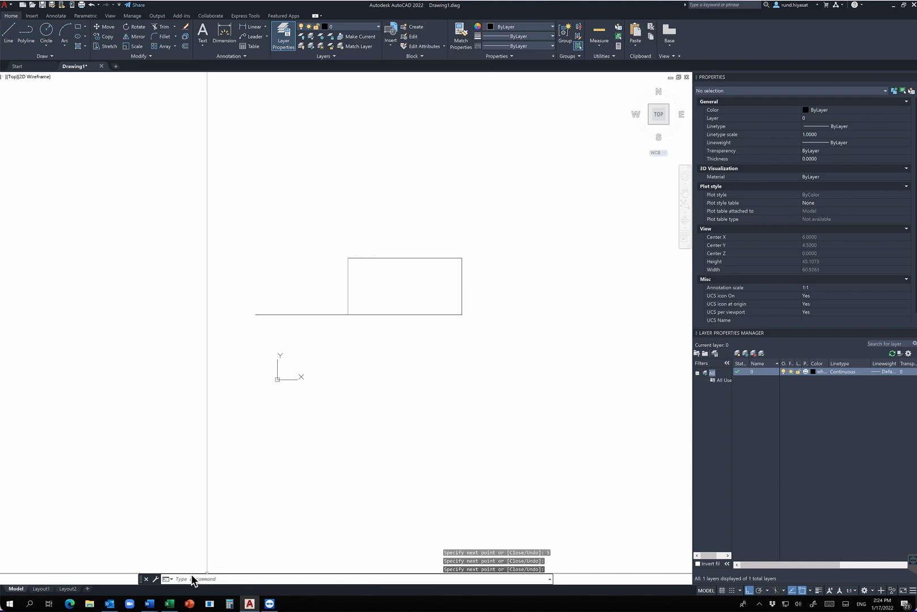
# - Erase the horizontal line that extends to the left of the rectangle
pyautogui.scroll(2, 425, 309)
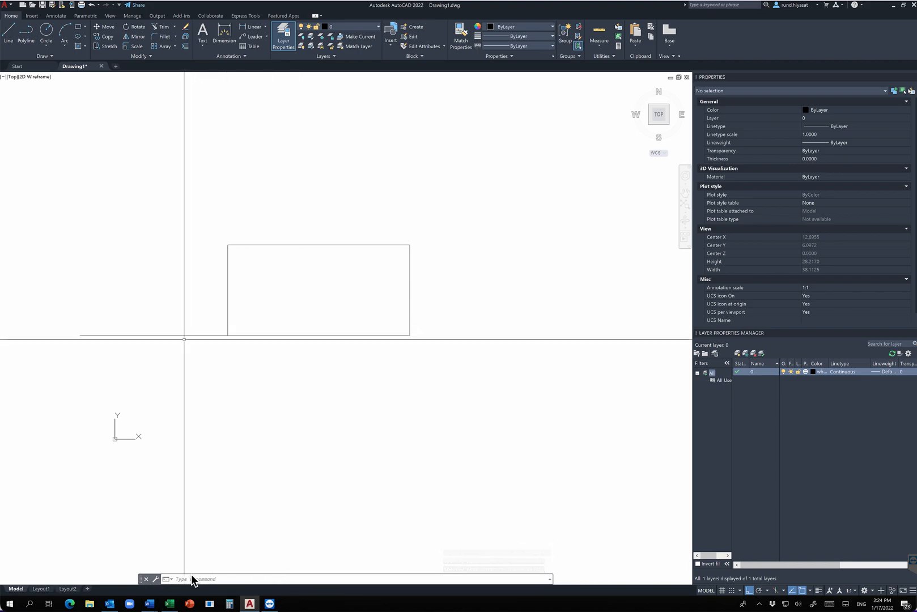
pyautogui.write('E')
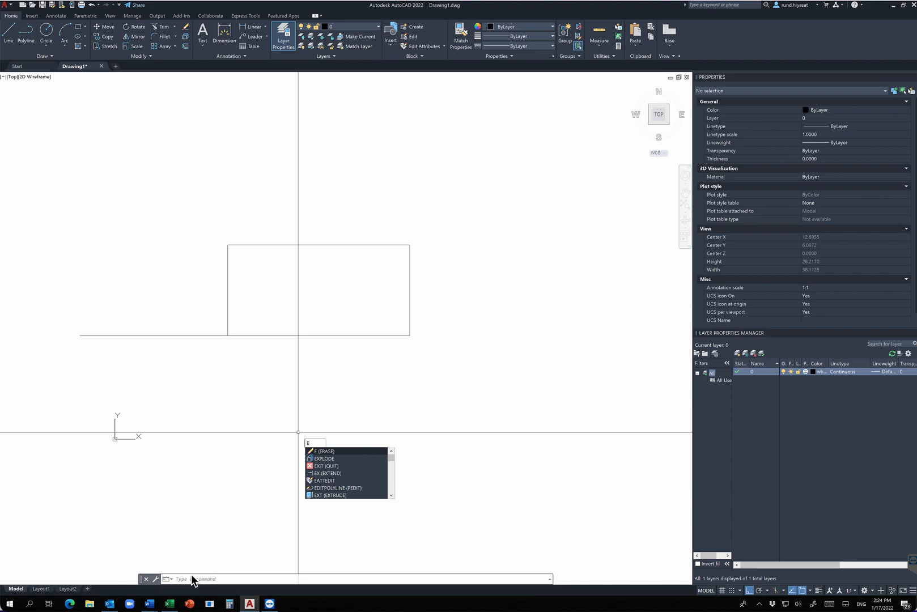
pyautogui.press('Return')
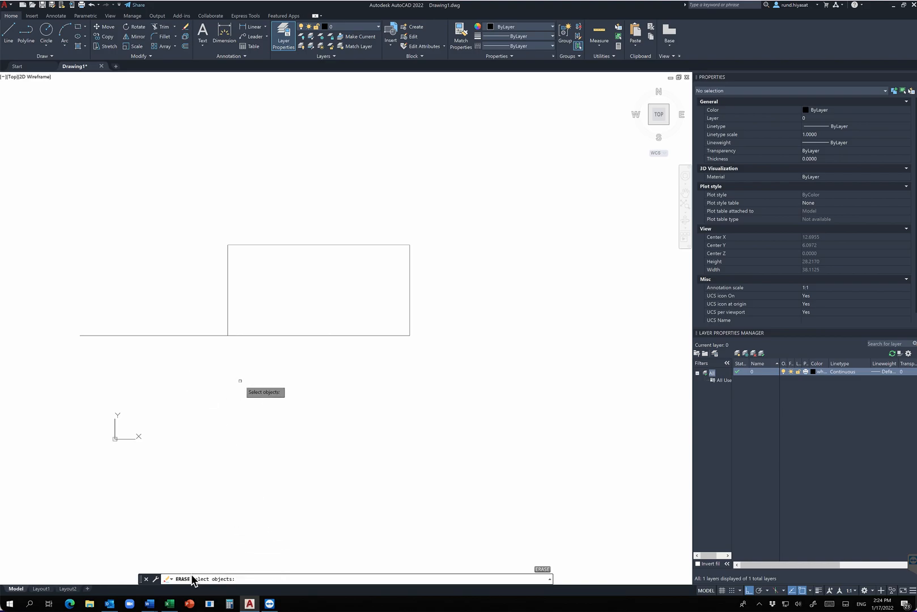
pyautogui.click(167, 334)
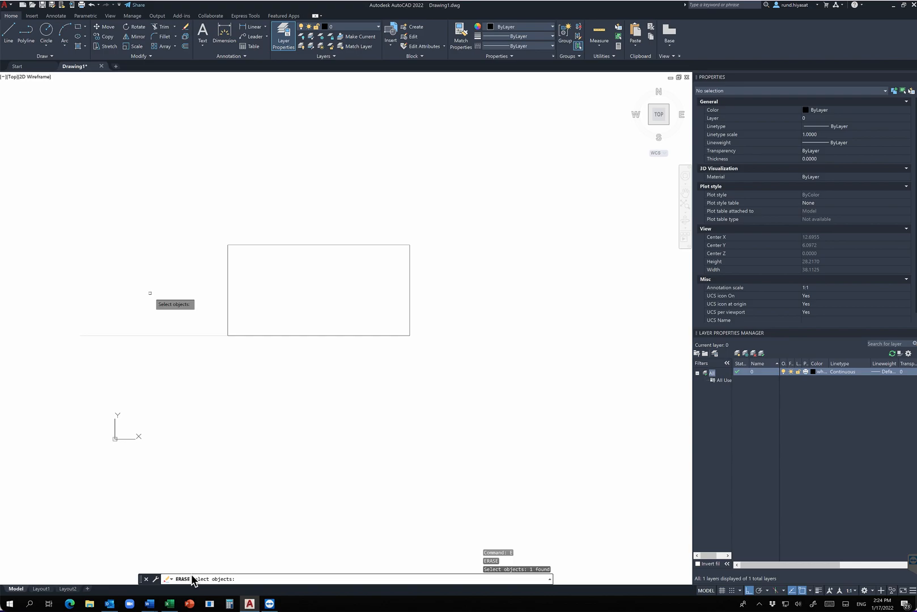
pyautogui.press('Return')
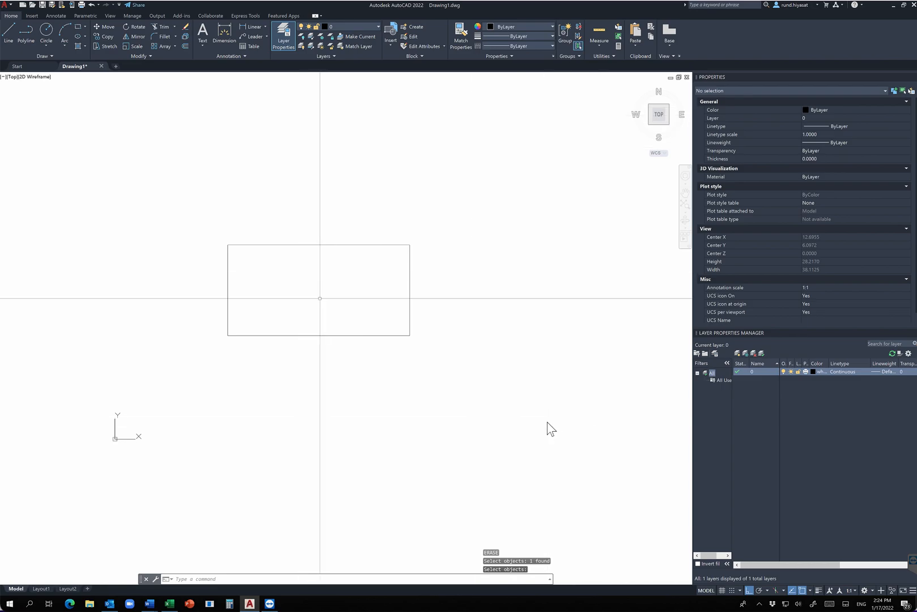
# - Draw a small L-shape from a vertical and a short horizontal line below the rectangle
pyautogui.write('l')
pyautogui.press('Return')
pyautogui.click(290, 356)
pyautogui.click(290, 405)
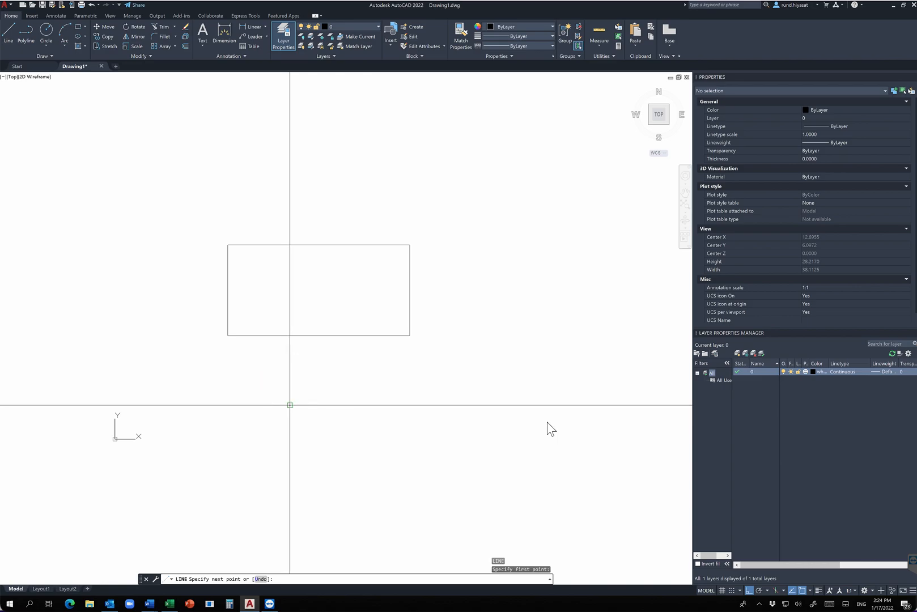
pyautogui.click(312, 405)
pyautogui.press('Escape')
pyautogui.press('Escape')
# - Start a polyline to the right of the rectangle, level with its bottom edge, with a 10-unit horizontal segment to the right
pyautogui.moveTo(348, 314); pyautogui.dragTo(225, 314, button='middle')
pyautogui.scroll(-2, 494, 304)
pyautogui.moveTo(495, 304); pyautogui.dragTo(321, 281, button='middle')
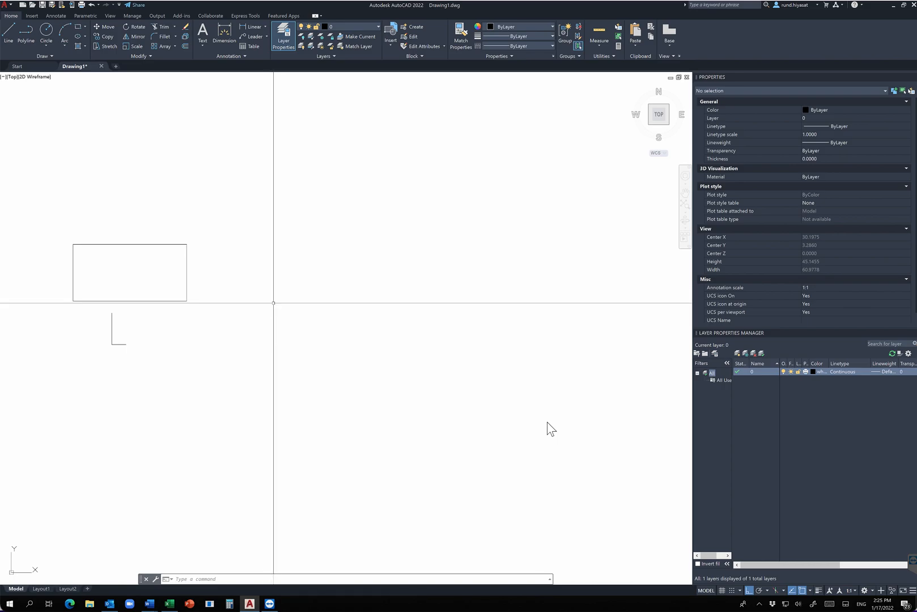
pyautogui.write('PL')
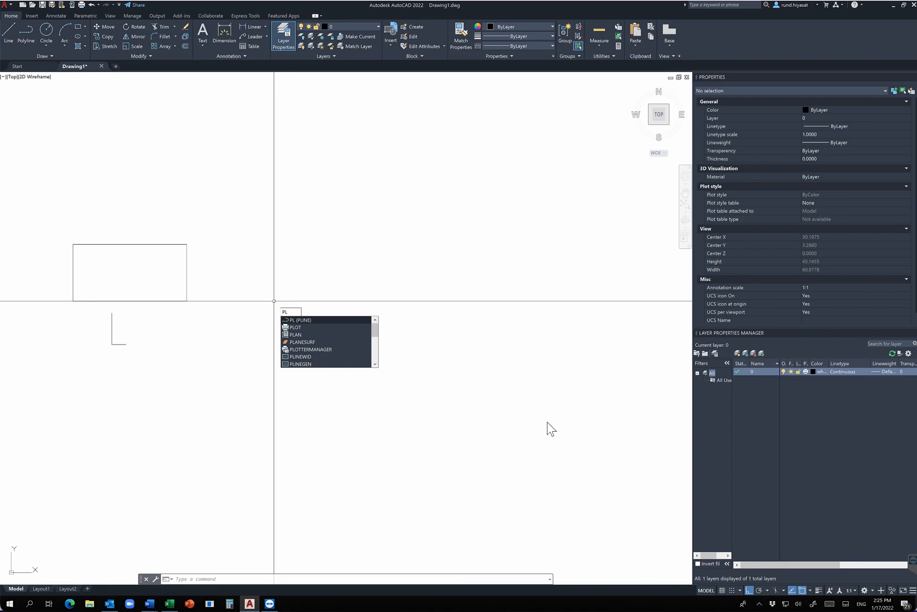
pyautogui.press('Escape')
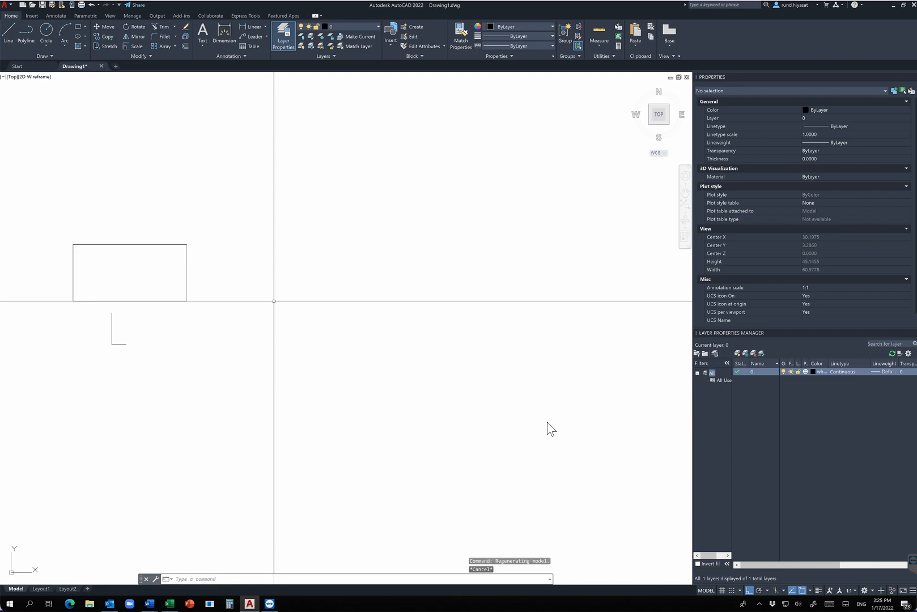
pyautogui.write('PL')
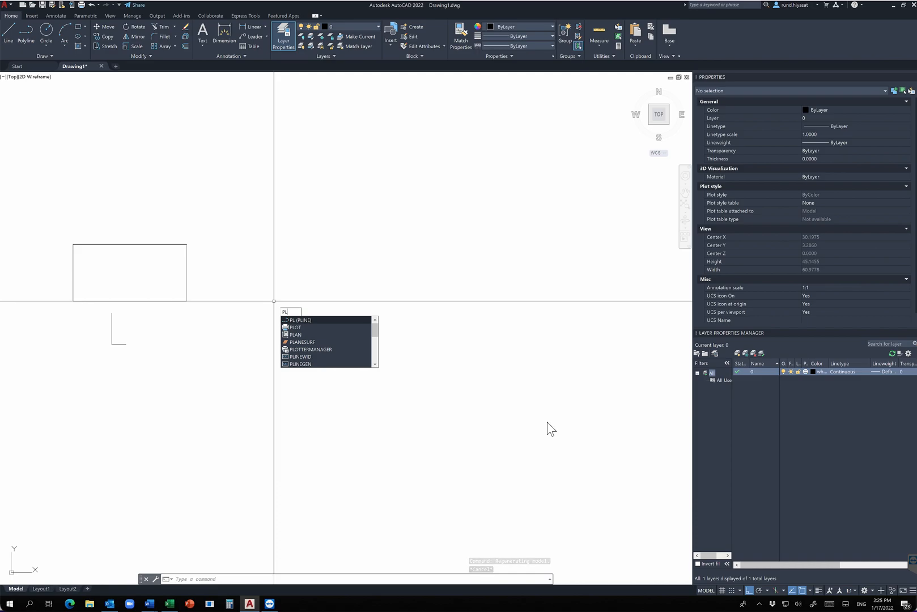
pyautogui.press('Return')
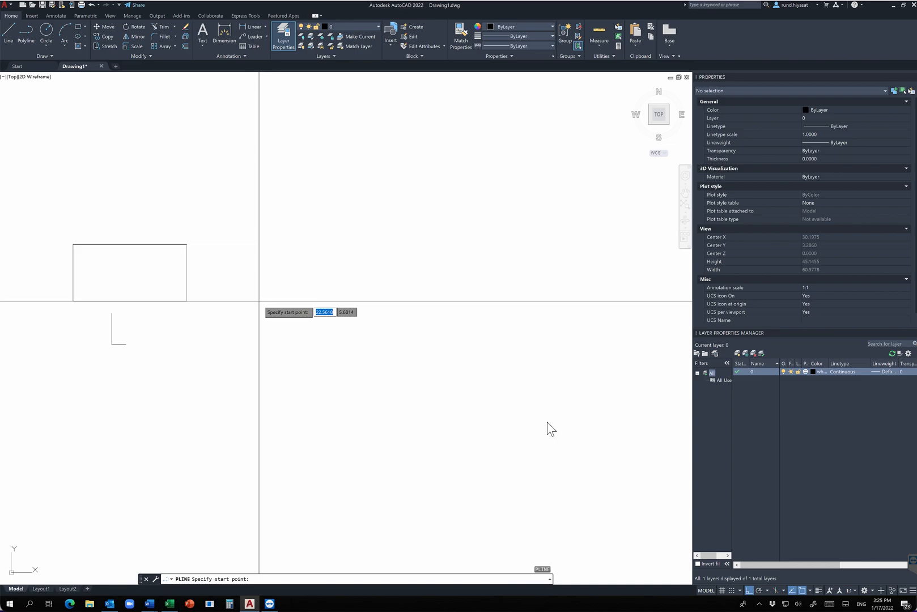
pyautogui.click(259, 301)
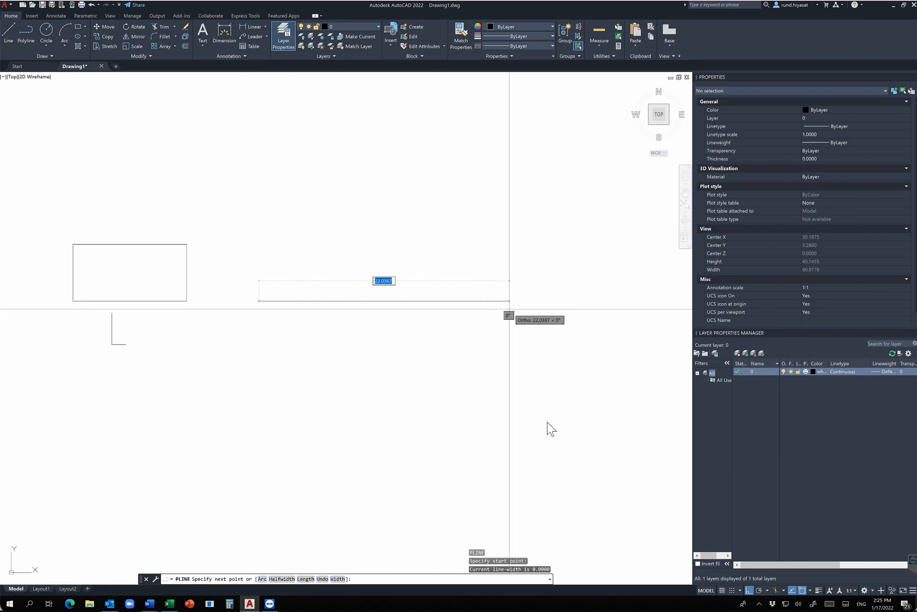
pyautogui.write('10')
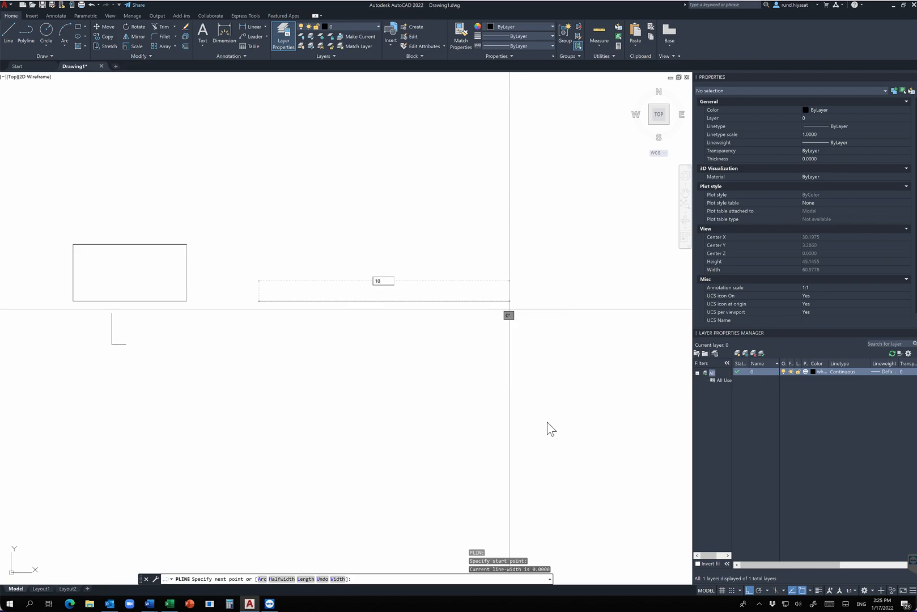
pyautogui.press('Return')
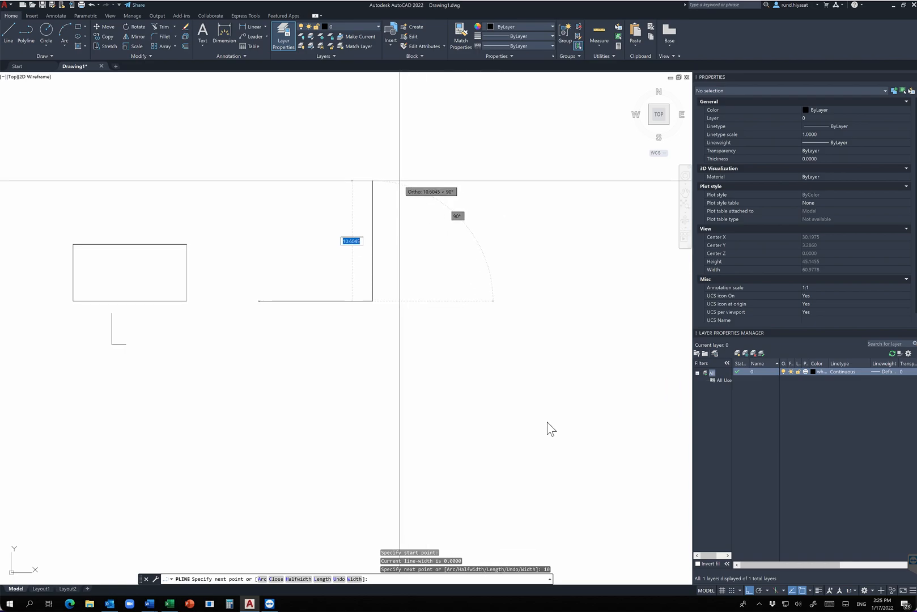
# - Continue the polyline 5 units straight up and 10 units to the left, and close it into a rectangle
pyautogui.write('5')
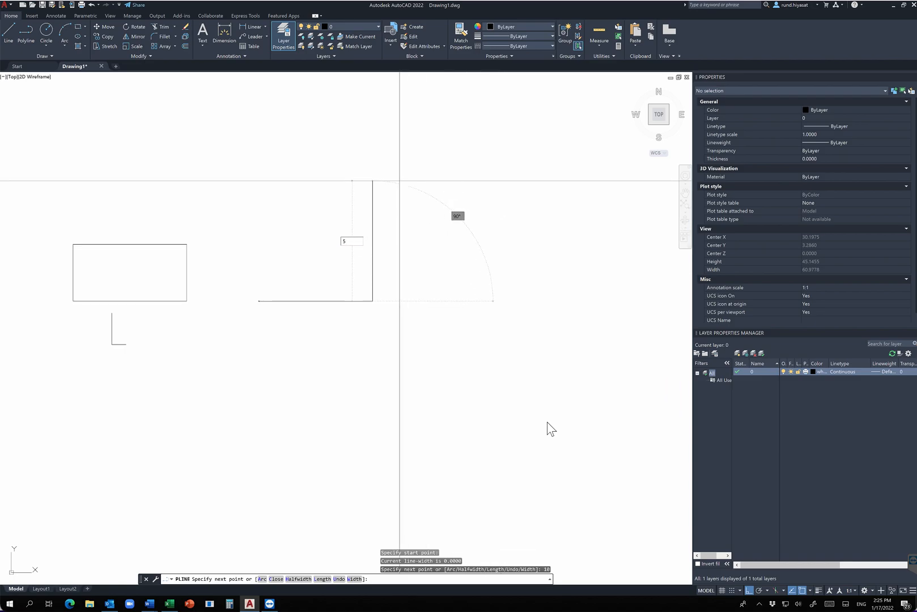
pyautogui.press('Return')
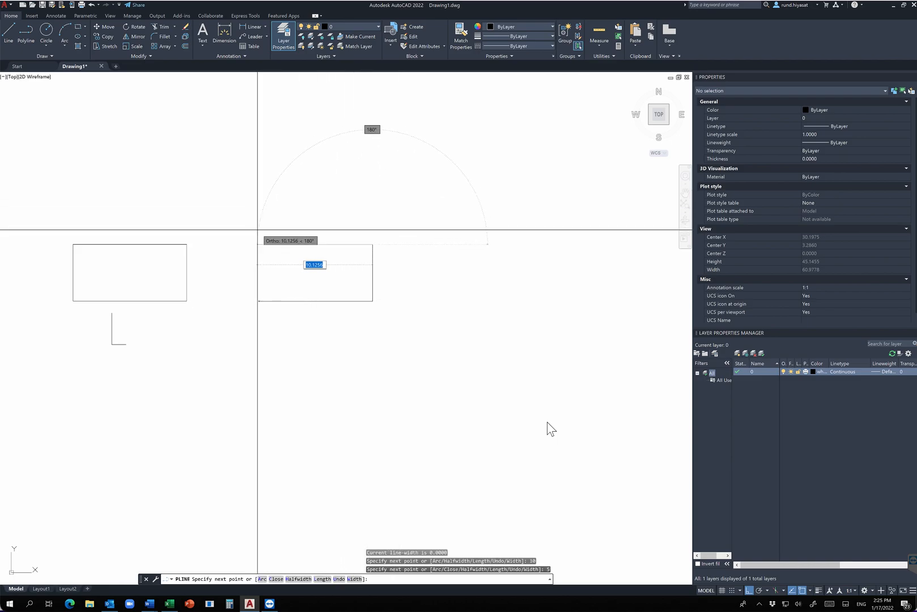
pyautogui.write('10')
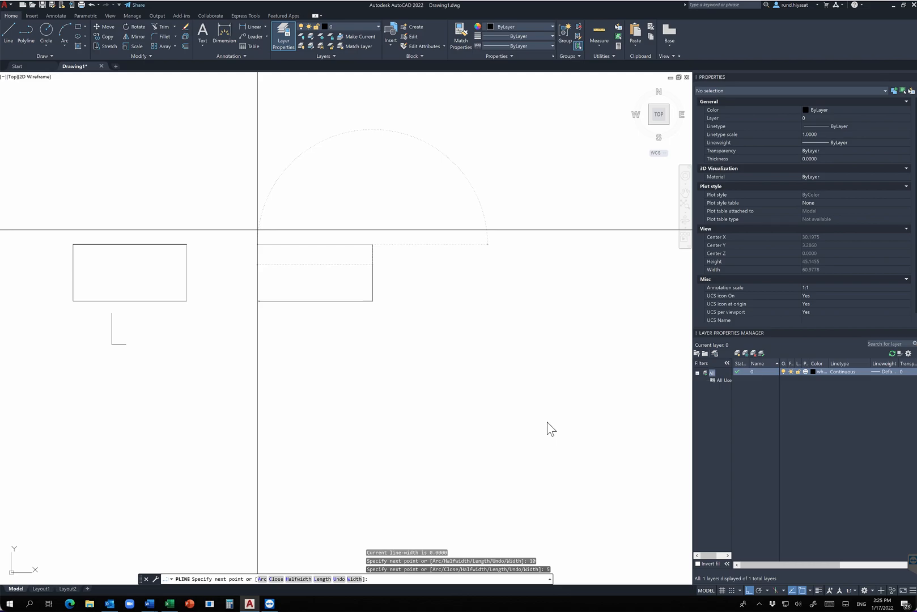
pyautogui.press('Return')
pyautogui.write('c')
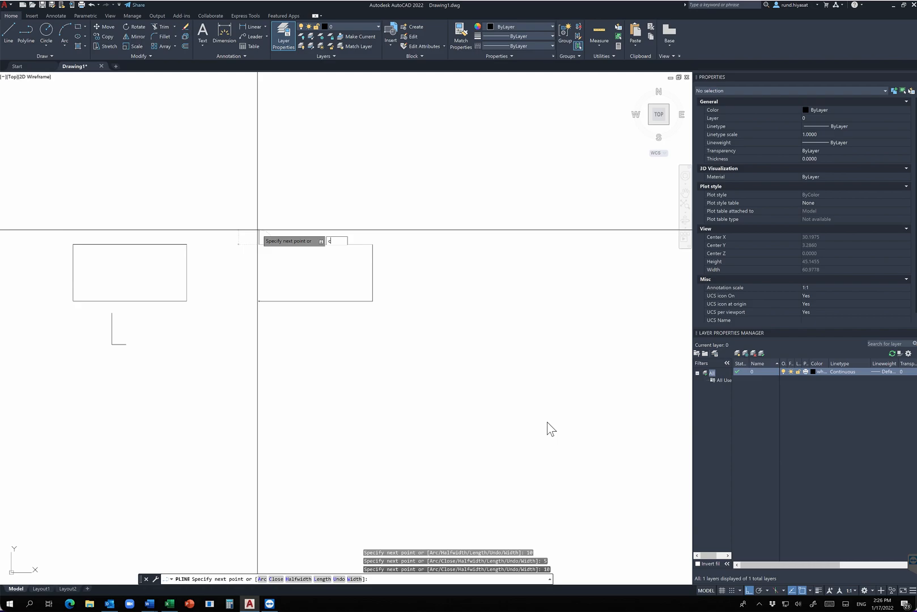
pyautogui.press('Return')
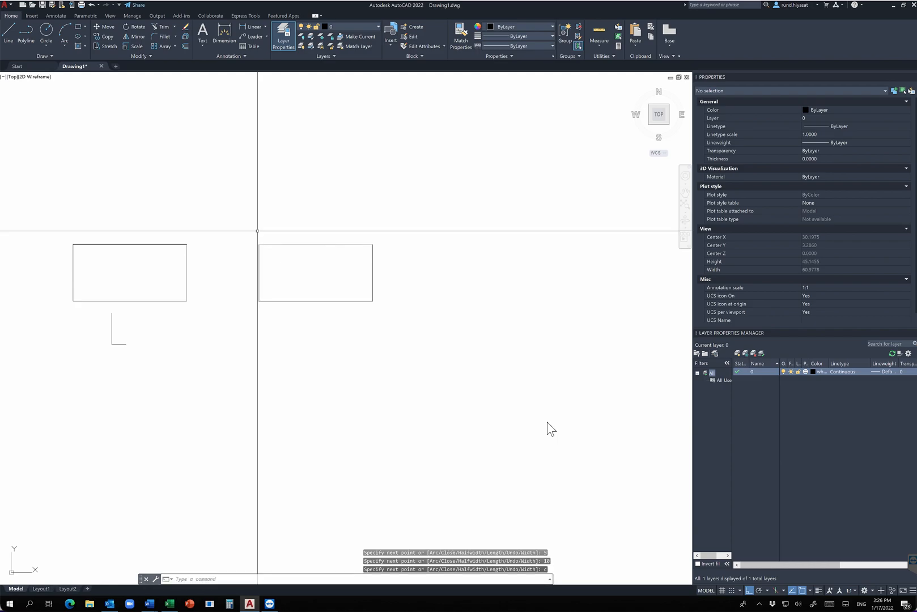
# - Draw a short vertical line below the polyline rectangle as the stem of a letter P
pyautogui.write('l')
pyautogui.press('Return')
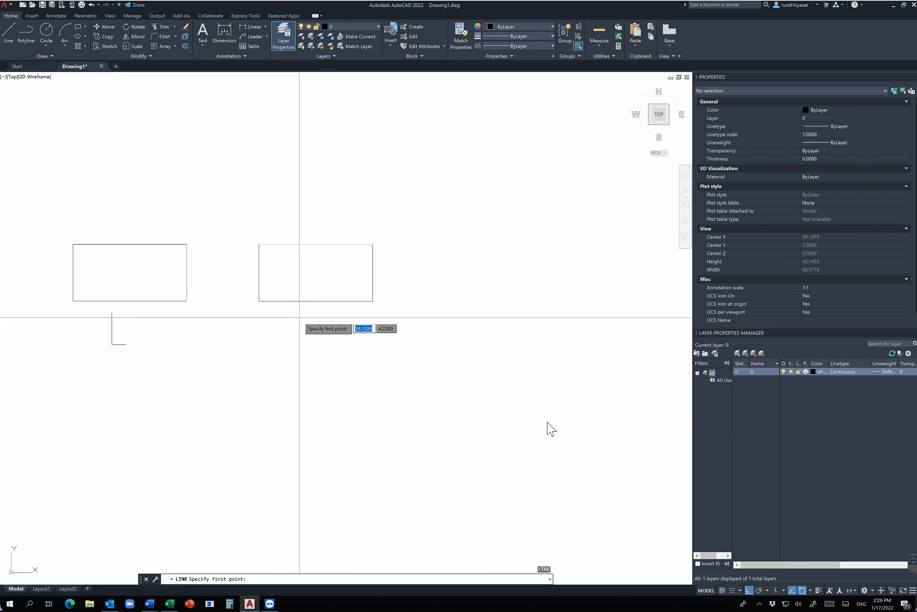
pyautogui.click(283, 329)
pyautogui.click(286, 353)
pyautogui.press('Return')
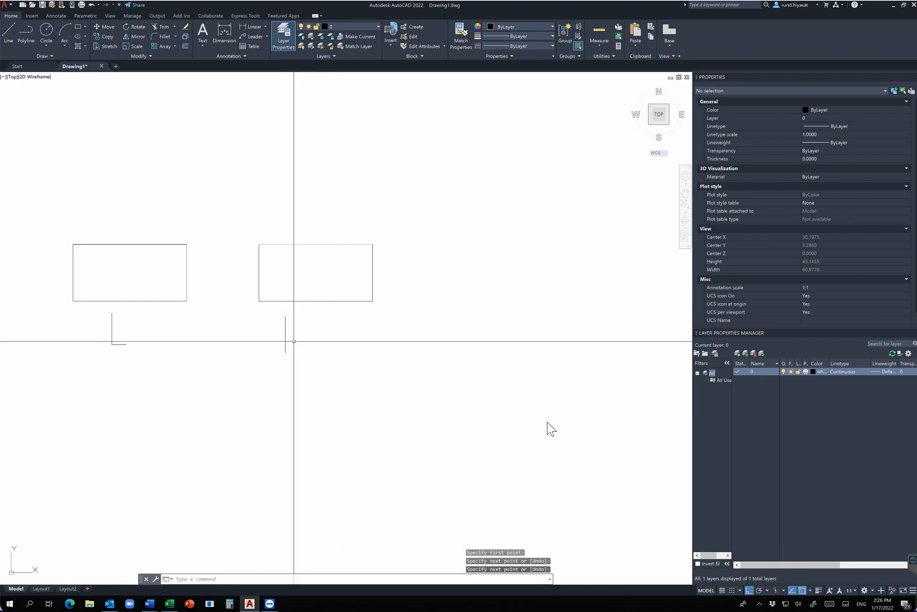
# - Draw a small circle centred on the upper part of the vertical line and trim off its left half to form a P
pyautogui.write('c')
pyautogui.press('Return')
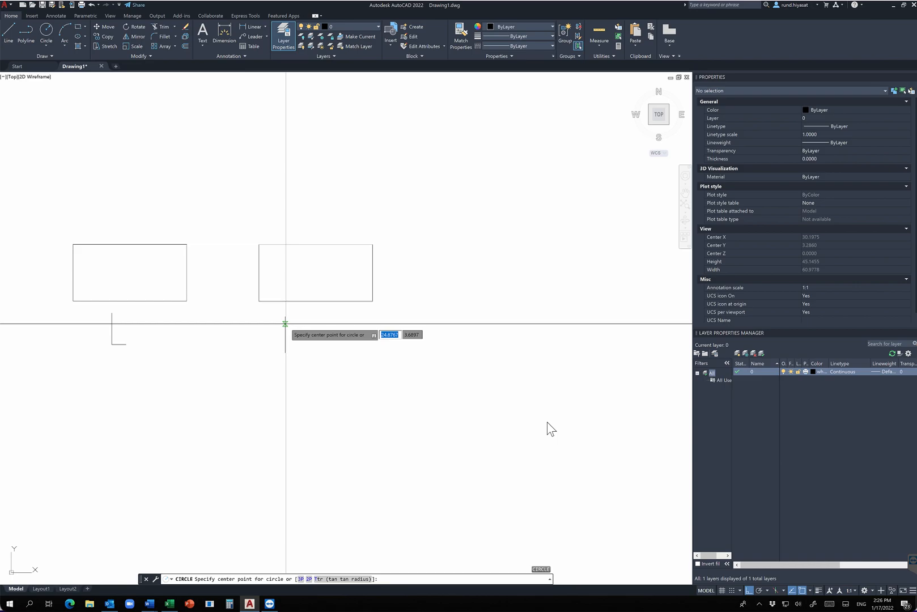
pyautogui.click(285, 323)
pyautogui.click(286, 319)
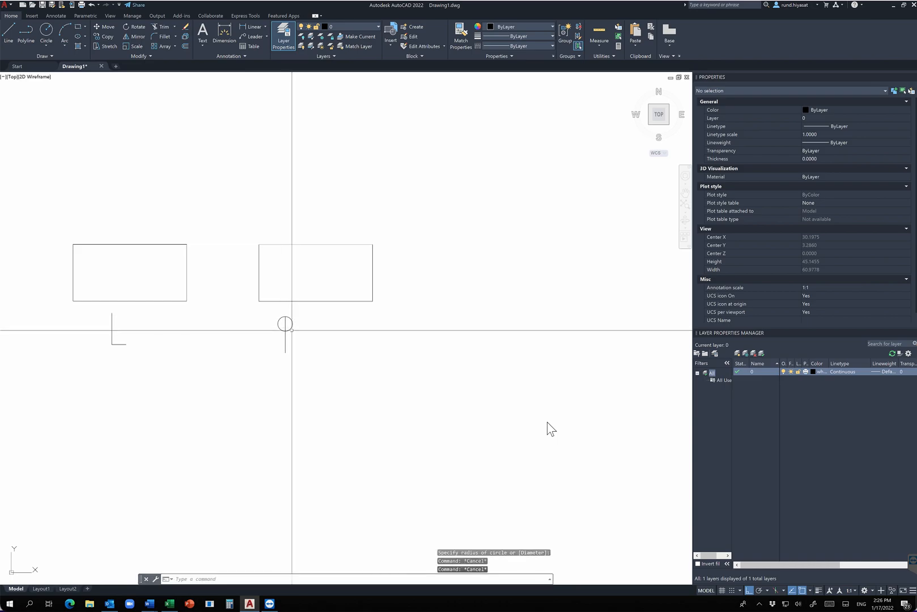
pyautogui.write('tr')
pyautogui.press('Return')
pyautogui.click(277, 323)
pyautogui.press('Return')
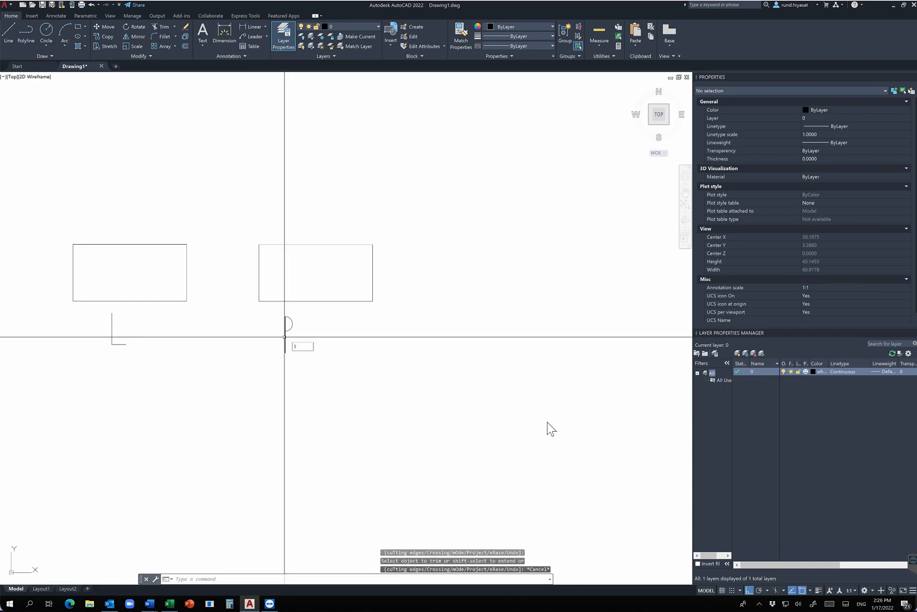
# - Draw a letter L beside the P from a vertical line and a short horizontal line
pyautogui.write('l')
pyautogui.press('Return')
pyautogui.click(302, 351)
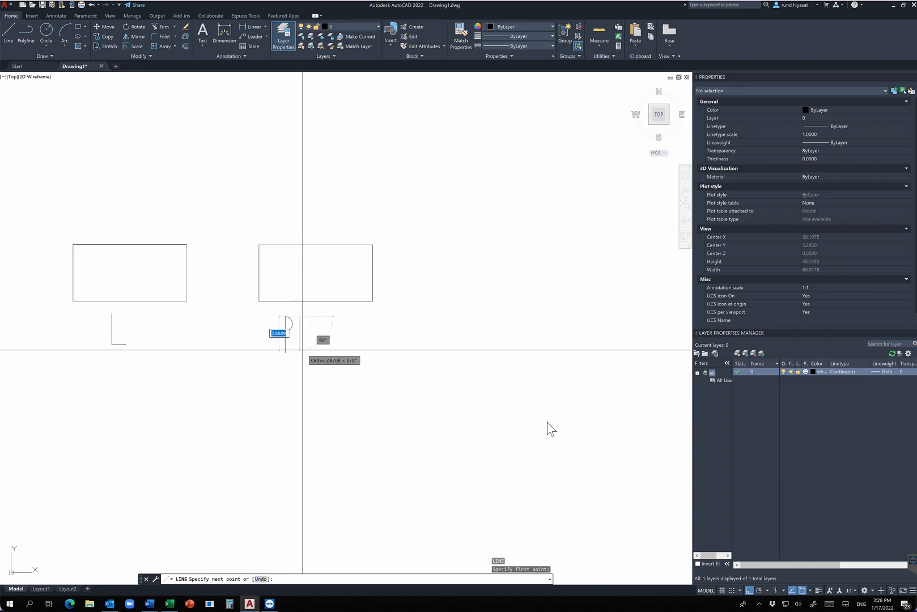
pyautogui.click(317, 351)
pyautogui.press('Escape')
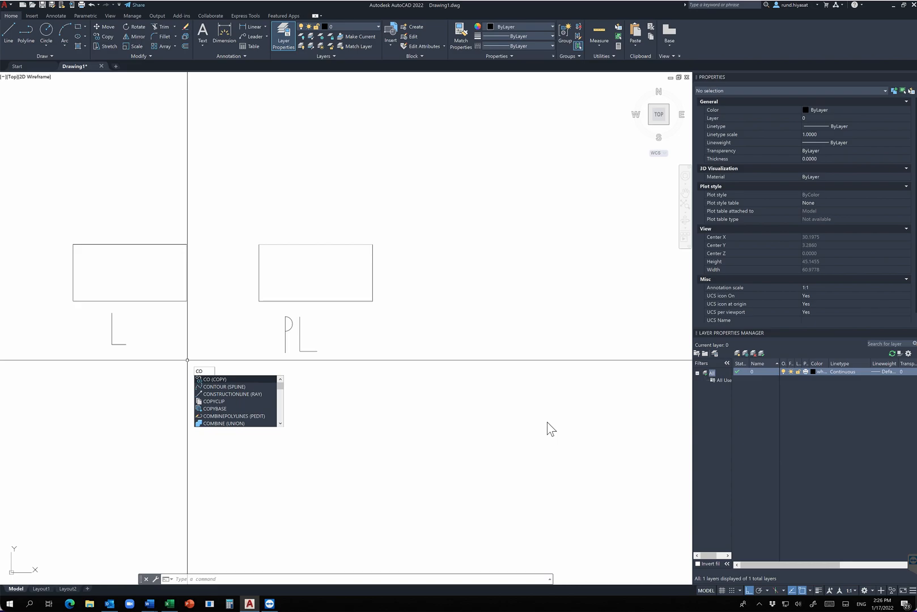
# - Copy the bottom and right edges of the line-drawn rectangle 15 units straight down from their shared corner, with ortho mode on
pyautogui.press('Return')
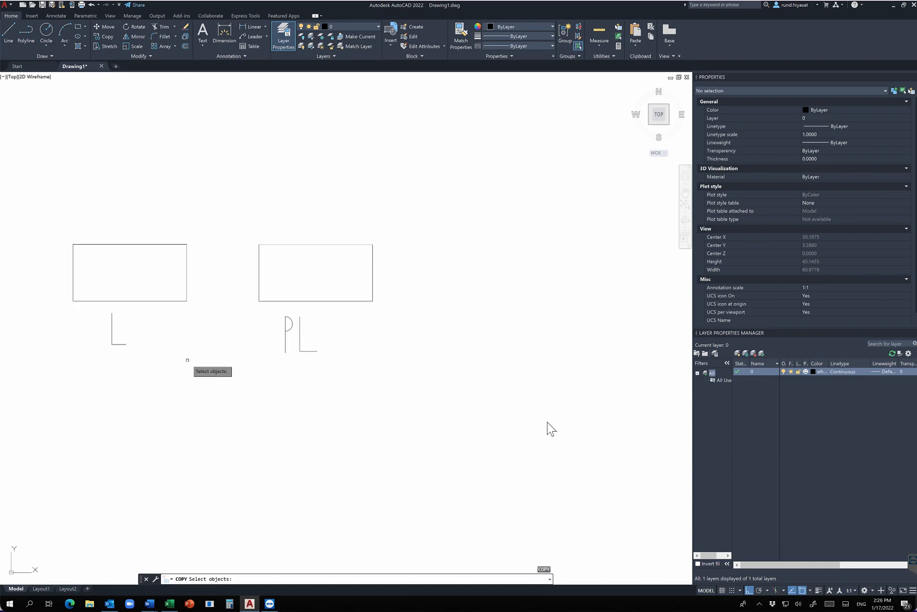
pyautogui.click(162, 300)
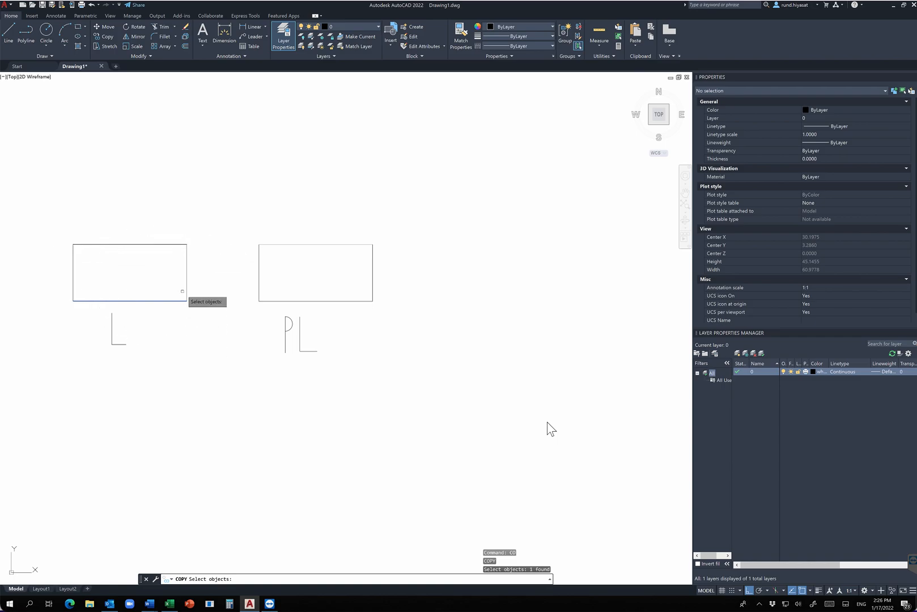
pyautogui.click(187, 285)
pyautogui.click(188, 283)
pyautogui.click(188, 284)
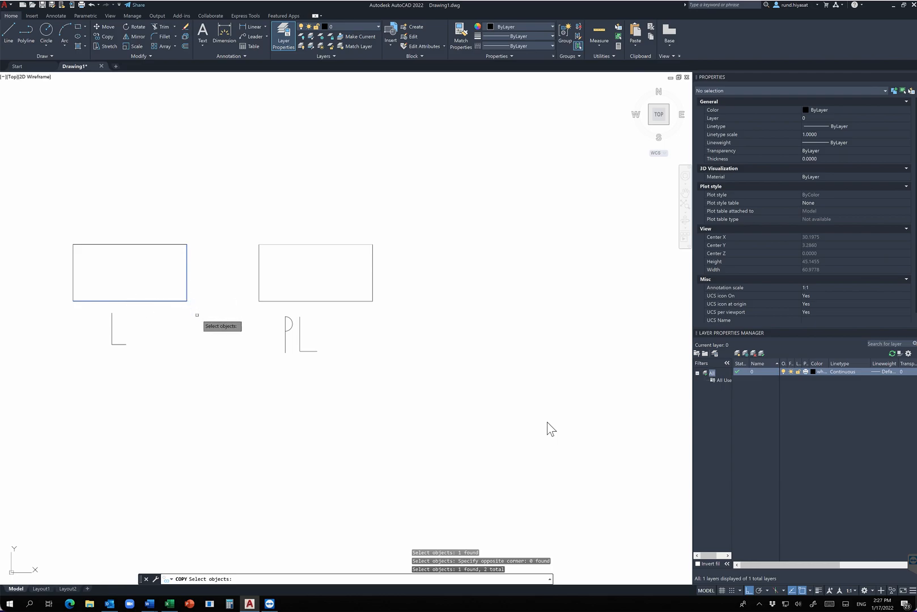
pyautogui.press('Return')
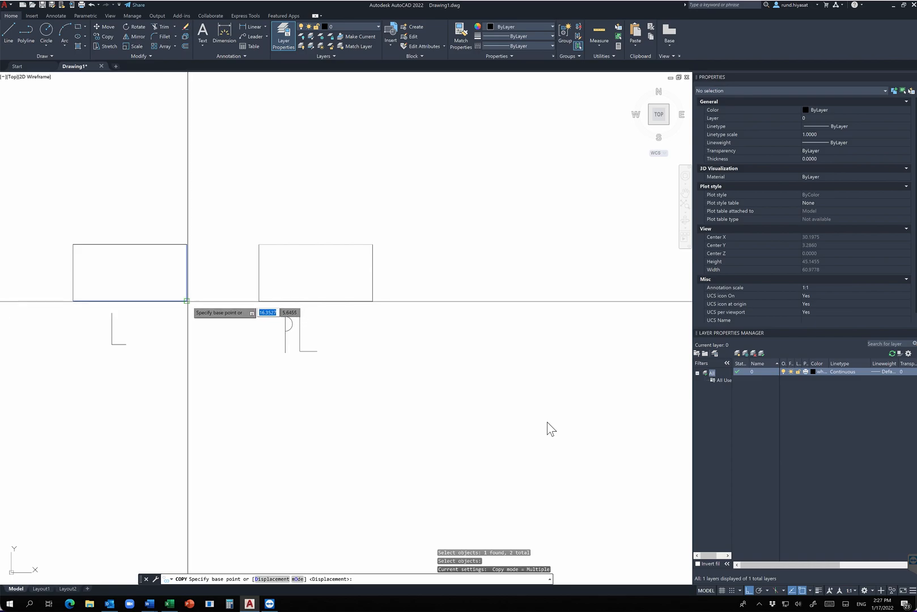
pyautogui.click(186, 301)
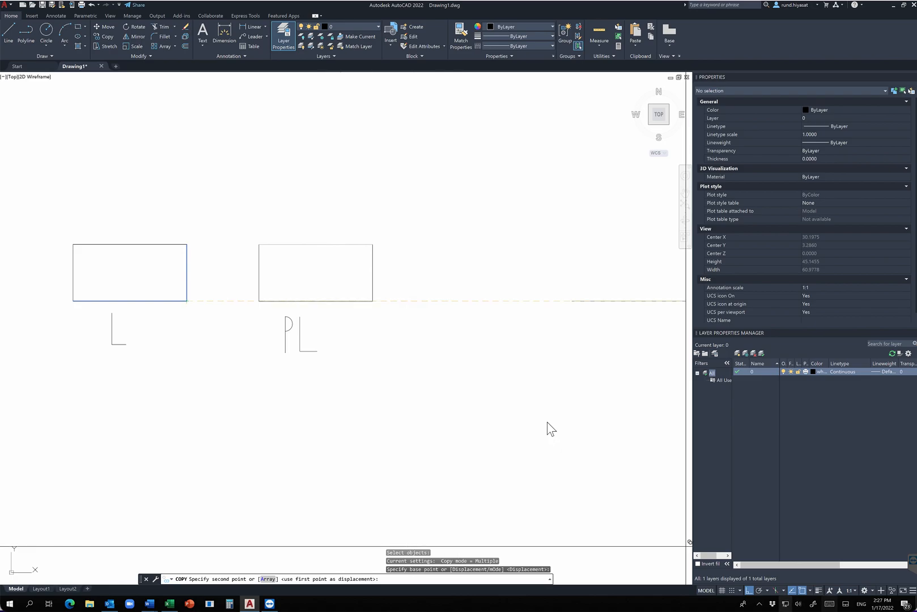
pyautogui.click(749, 591)
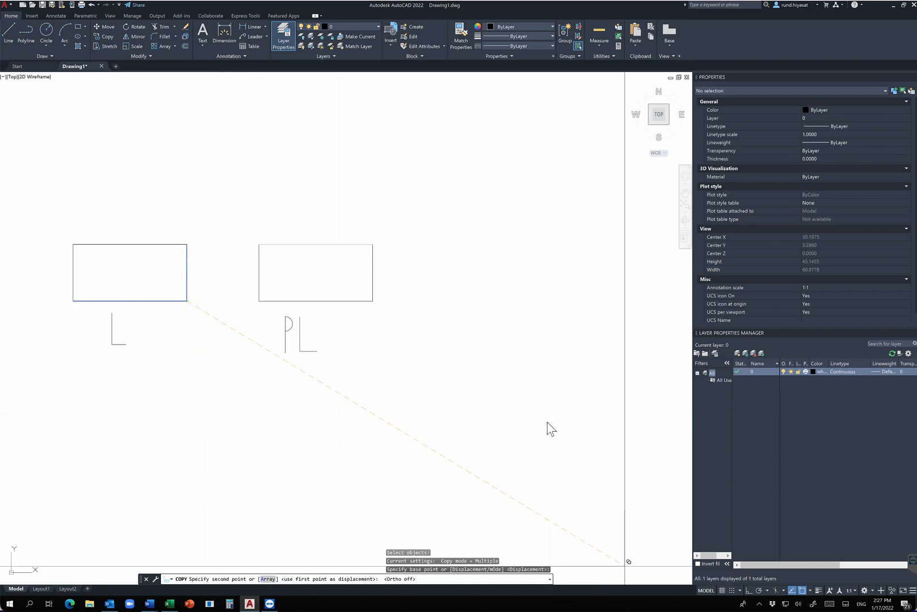
pyautogui.press('F8')
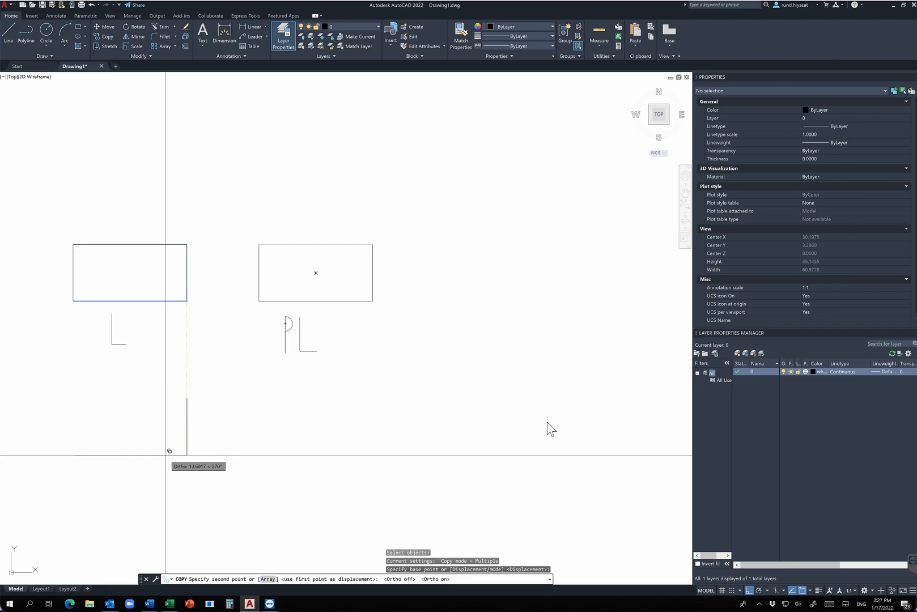
pyautogui.write('1')
pyautogui.press('Return')
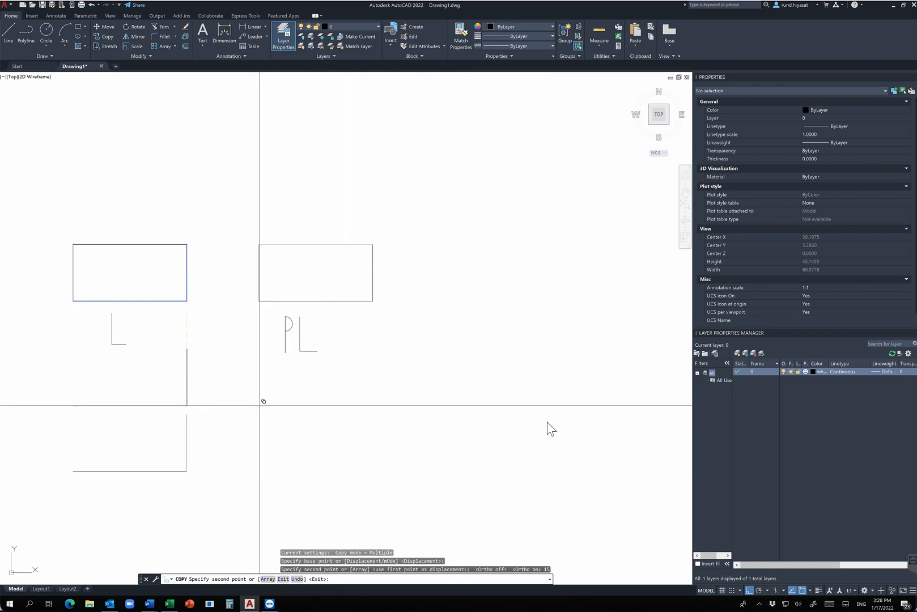
pyautogui.press('Escape')
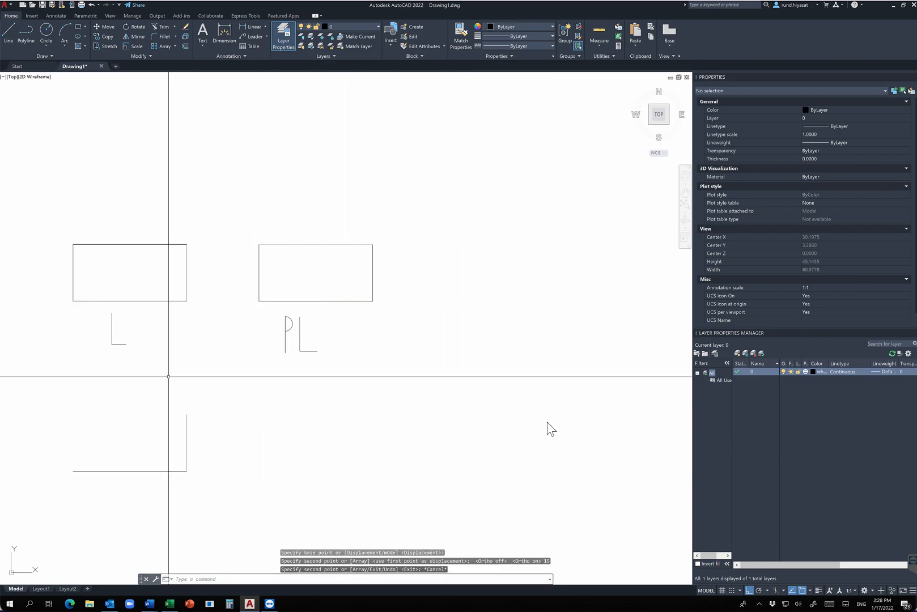
pyautogui.click(186, 302)
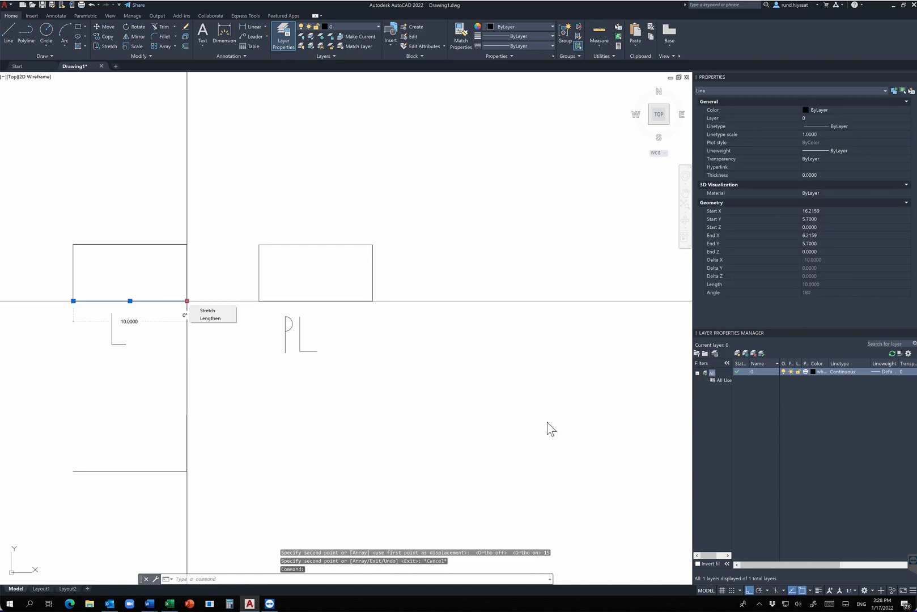
pyautogui.click(184, 471)
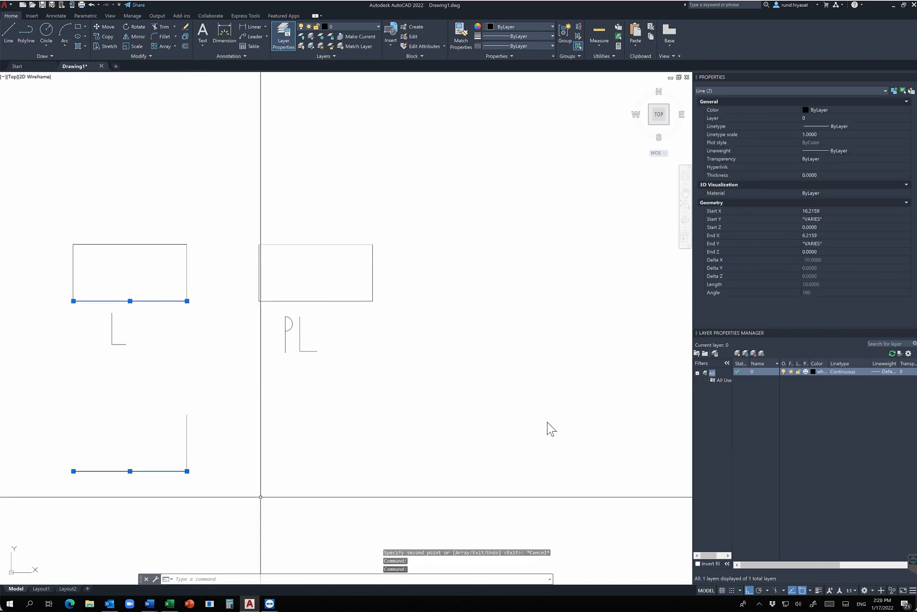
pyautogui.press('Escape')
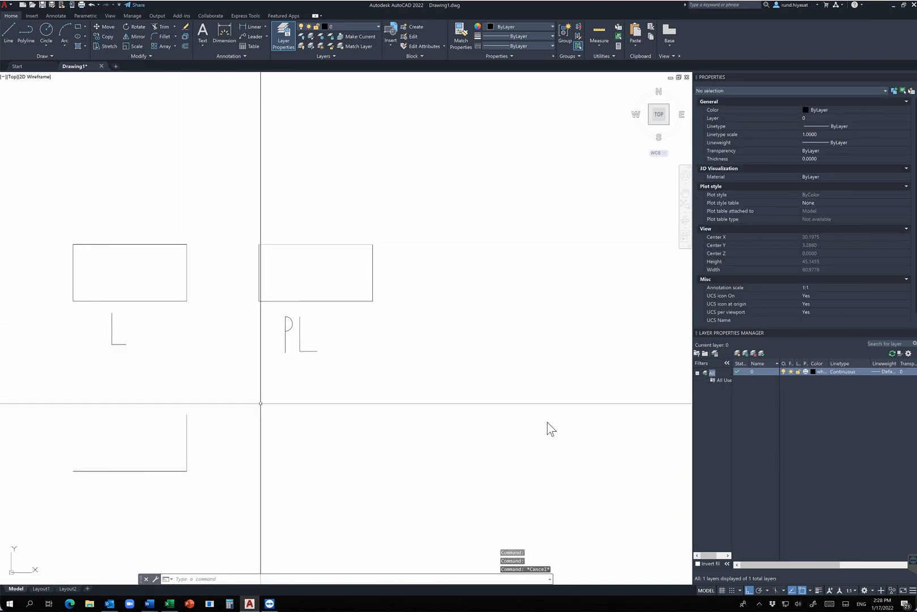
# - Copy the polyline rectangle 15 units straight down, using its lower-right corner as the base point
pyautogui.moveTo(235, 448); pyautogui.dragTo(250, 406, button='middle')
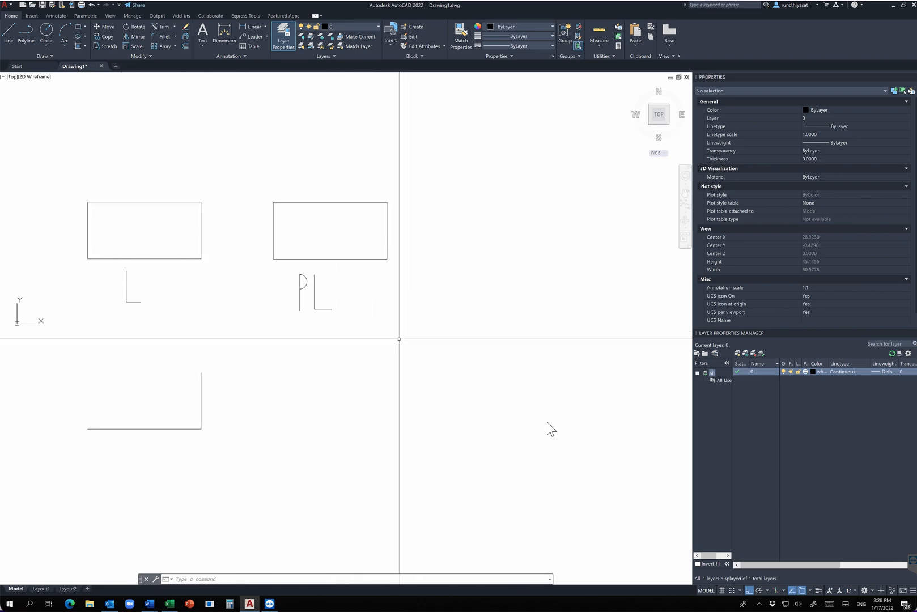
pyautogui.press('Return')
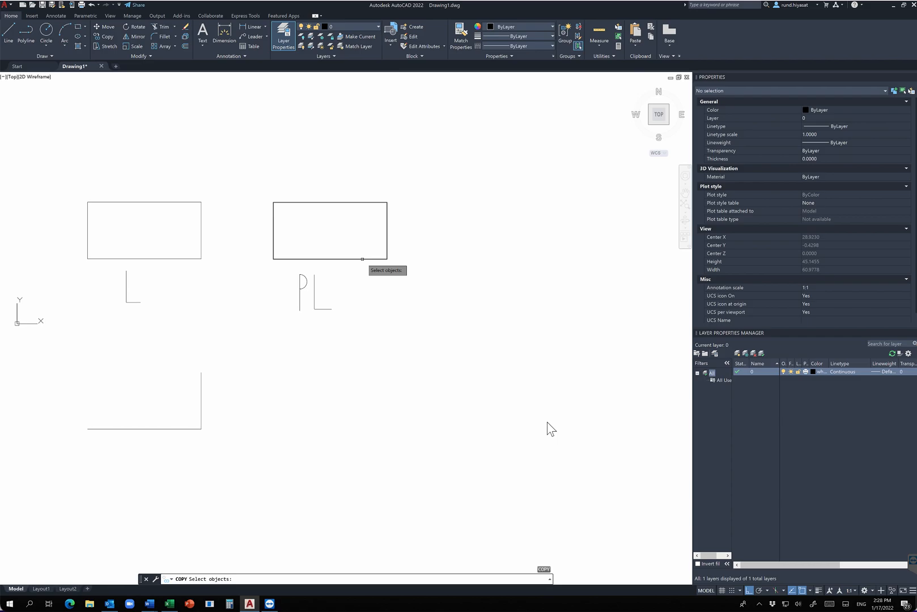
pyautogui.click(362, 259)
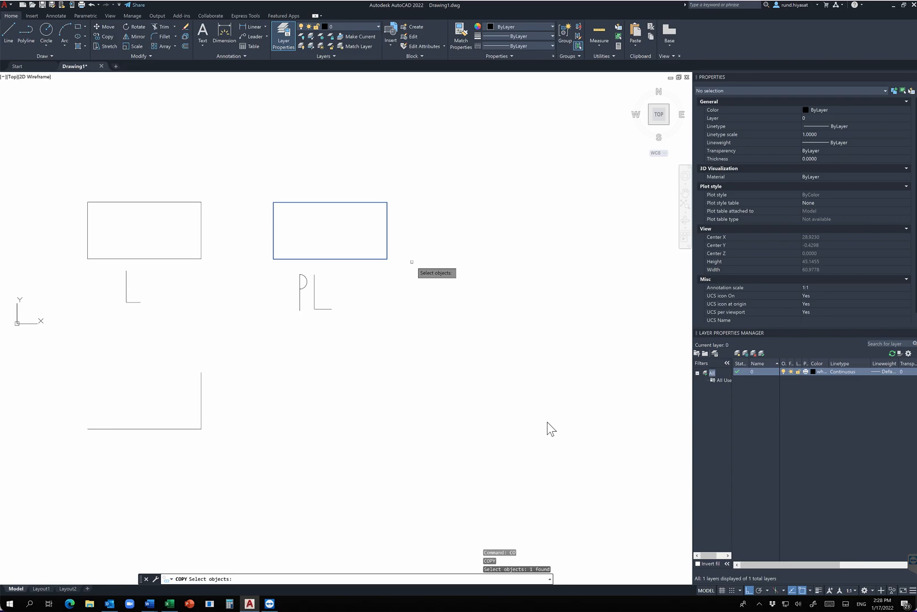
pyautogui.press('Return')
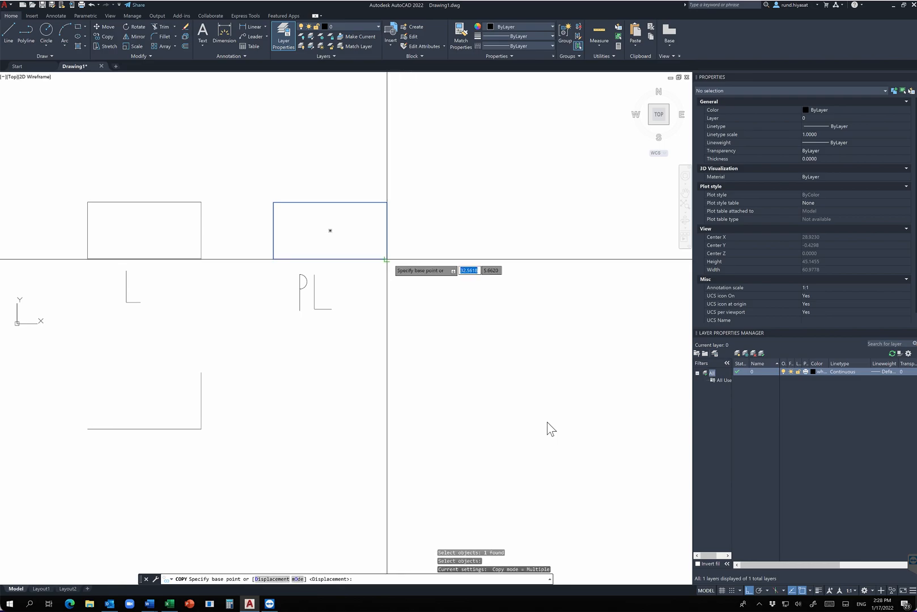
pyautogui.click(387, 258)
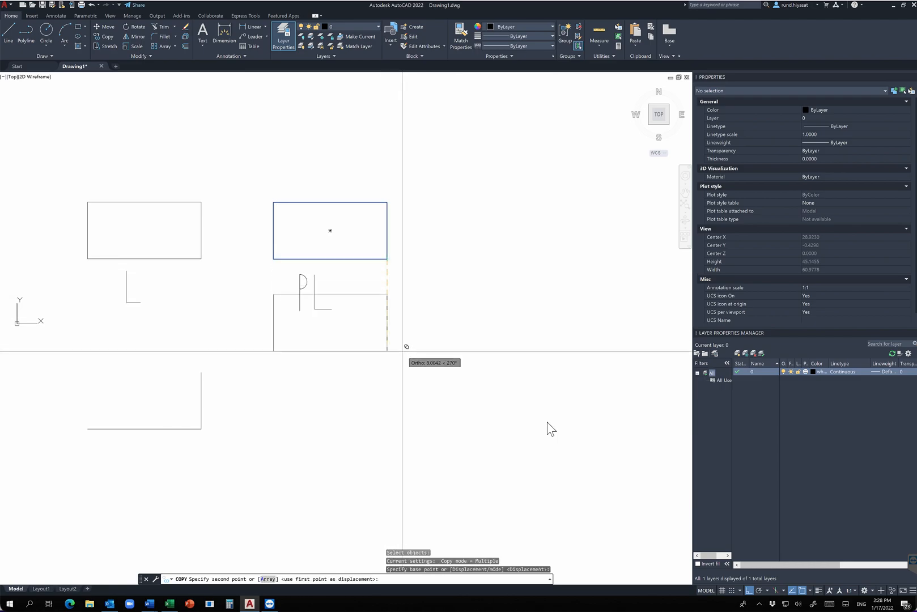
pyautogui.write('1')
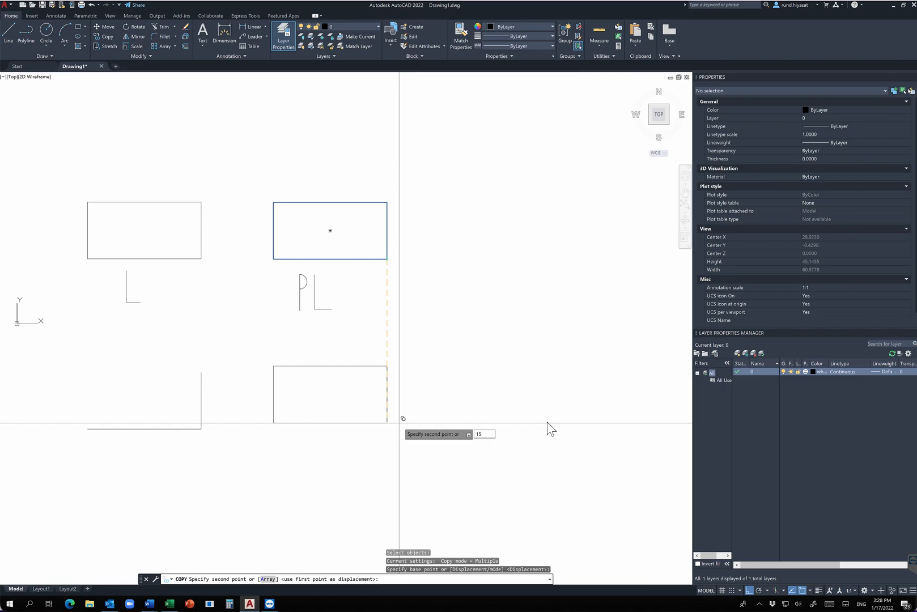
pyautogui.write('5')
pyautogui.press('Return')
pyautogui.press('Escape')
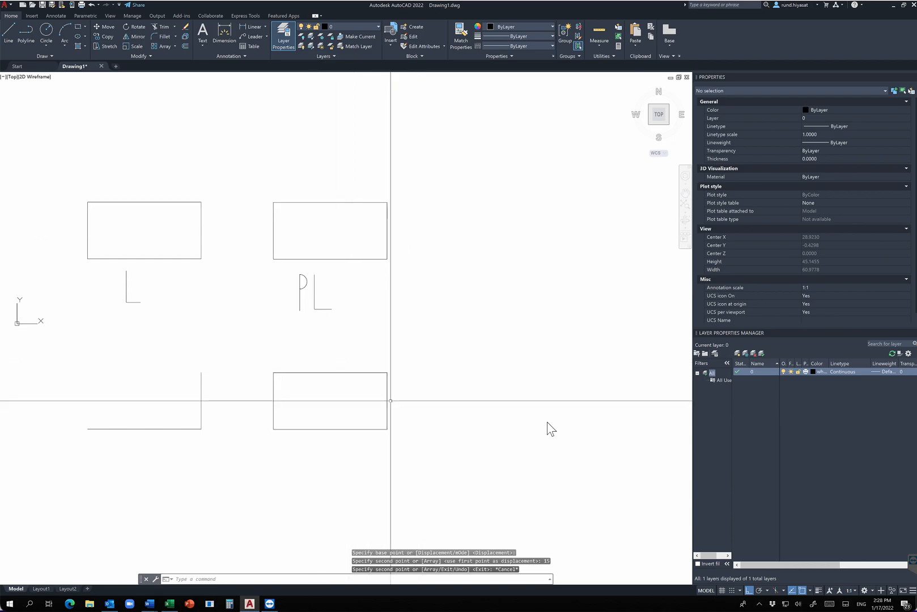
# - Erase the copied polyline rectangle and the two copied lines below the originals
pyautogui.moveTo(247, 388); pyautogui.dragTo(293, 391, button='middle')
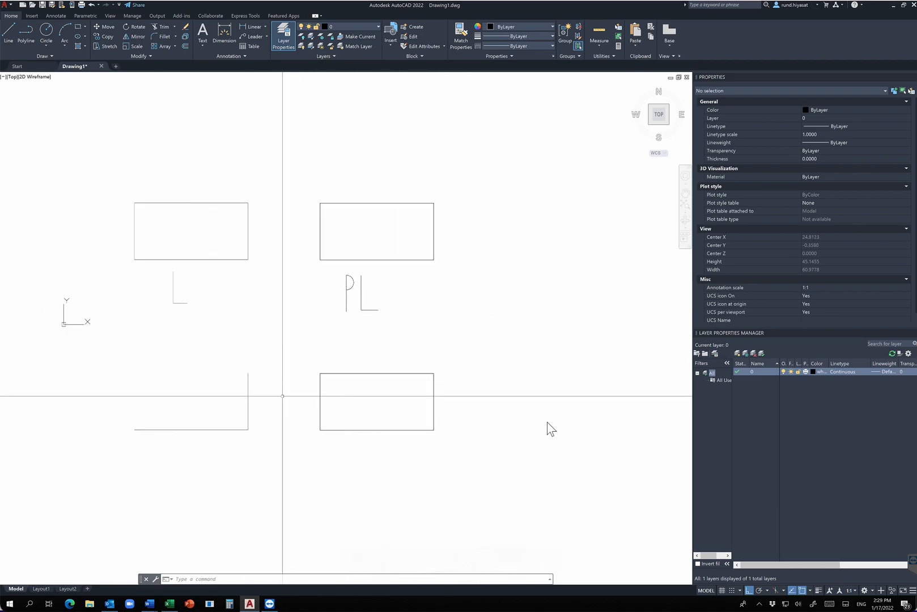
pyautogui.write('E')
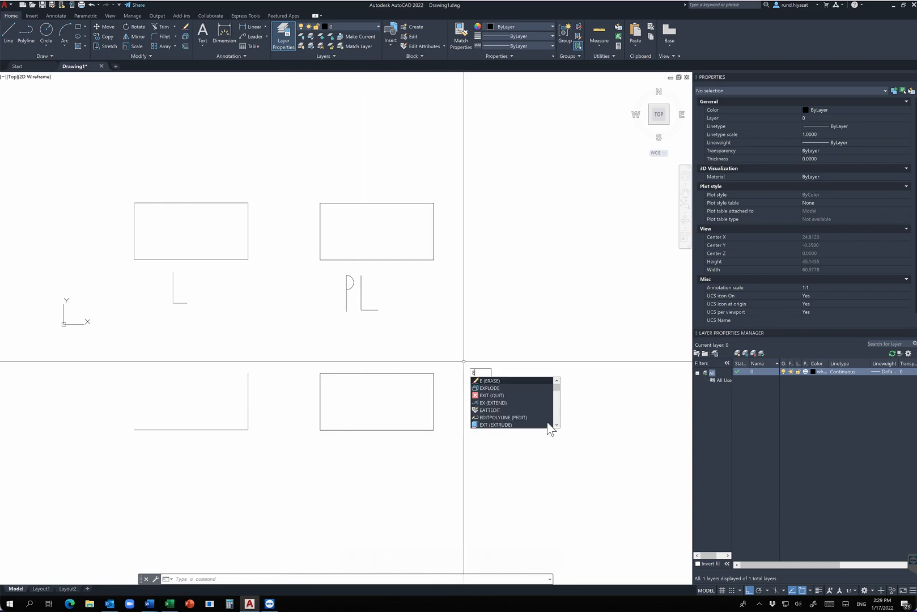
pyautogui.press('Return')
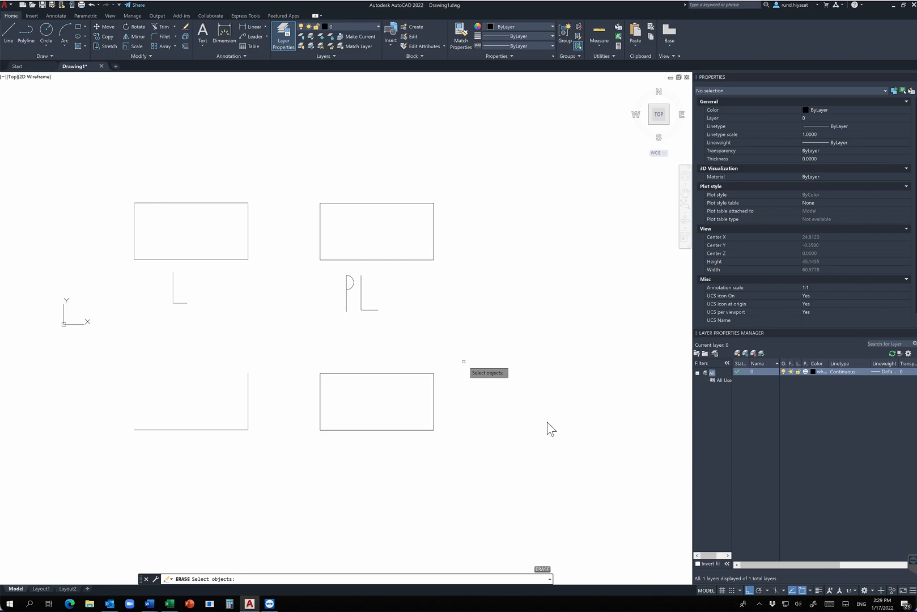
pyautogui.click(435, 386)
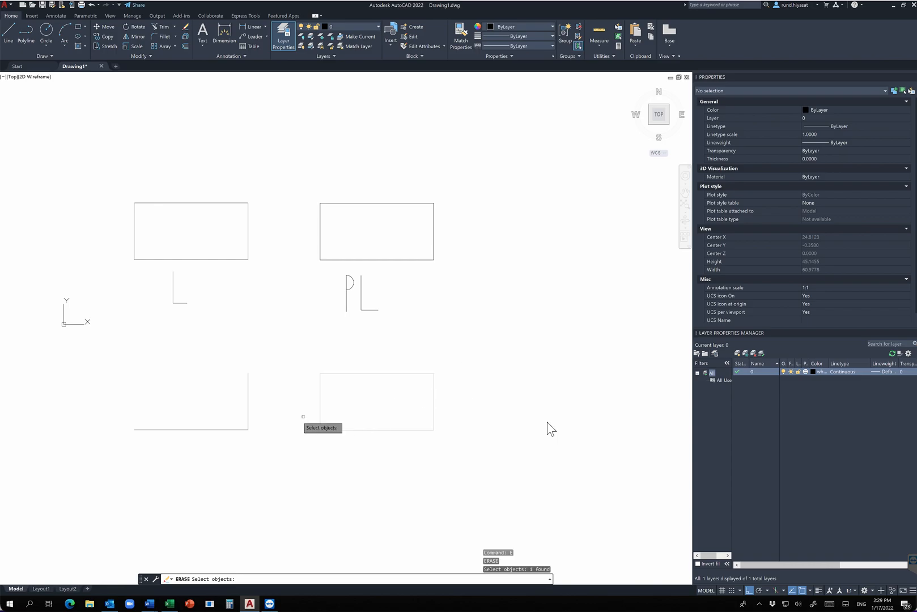
pyautogui.click(248, 420)
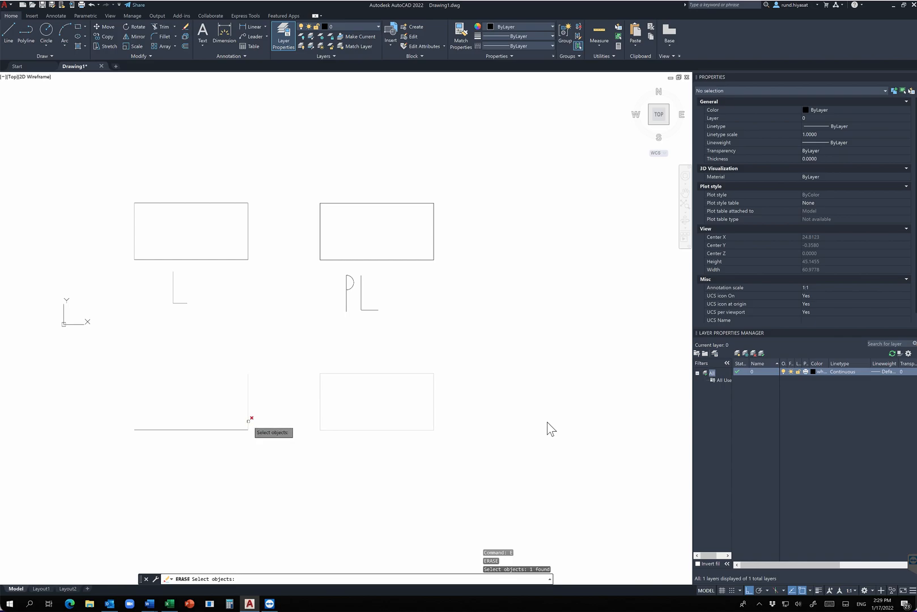
pyautogui.click(215, 430)
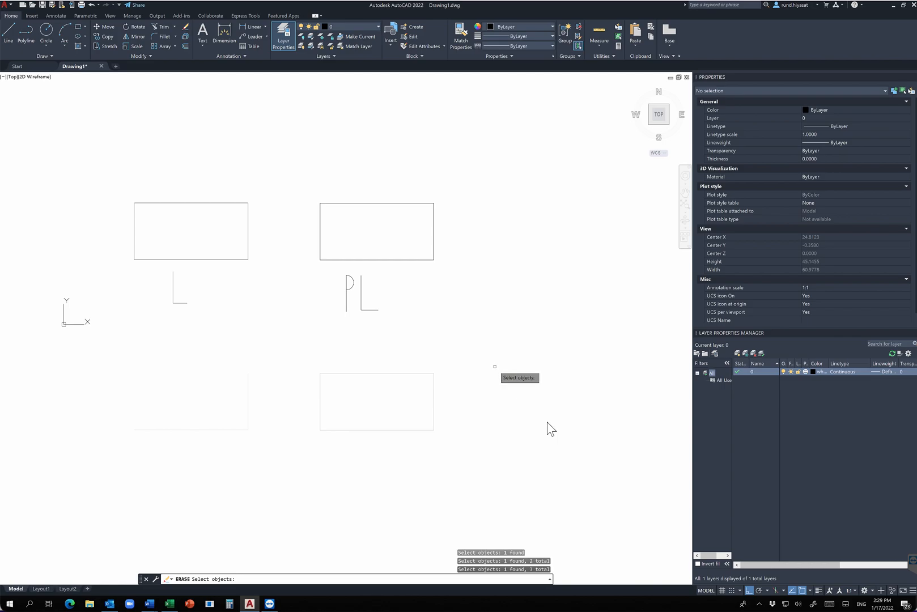
pyautogui.press('Return')
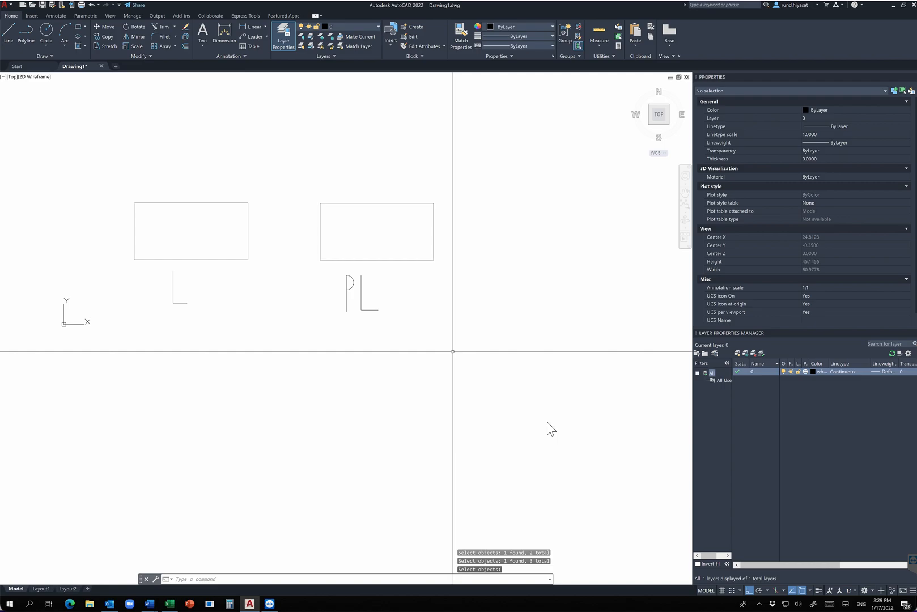